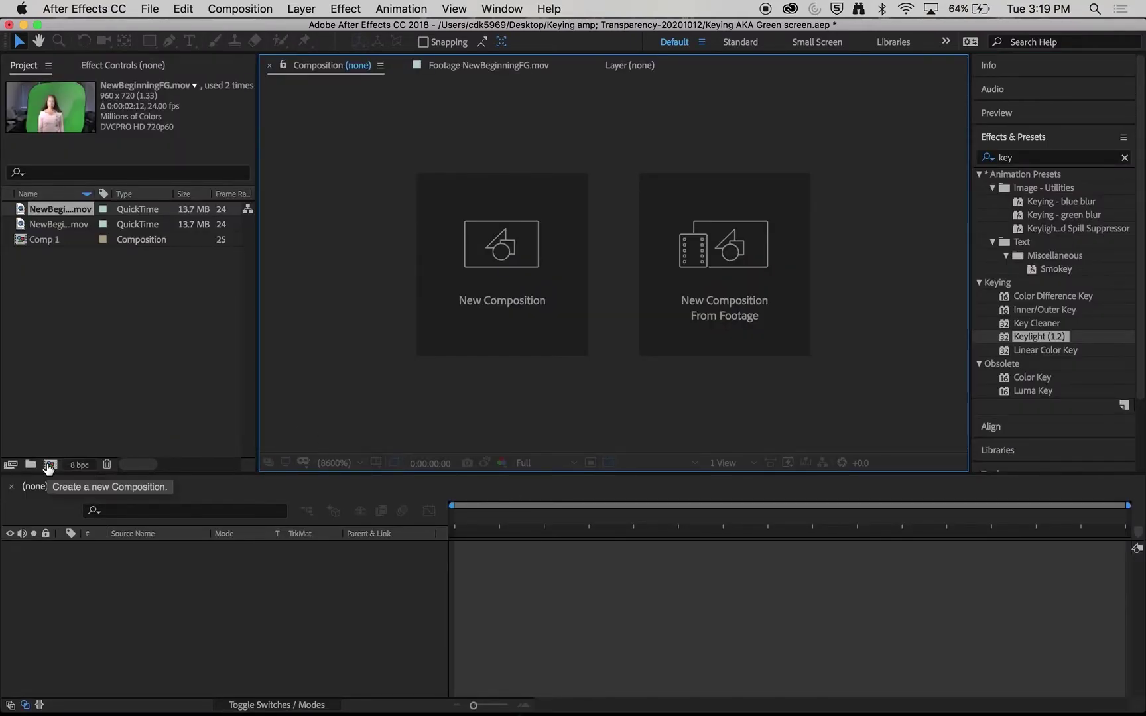
- Create a new composition with the HDV/HDTV 720 25 preset and add the NewBeginningFG.mov clip to its timeline
{"action": "left_click", "coordinate": [49, 466]}
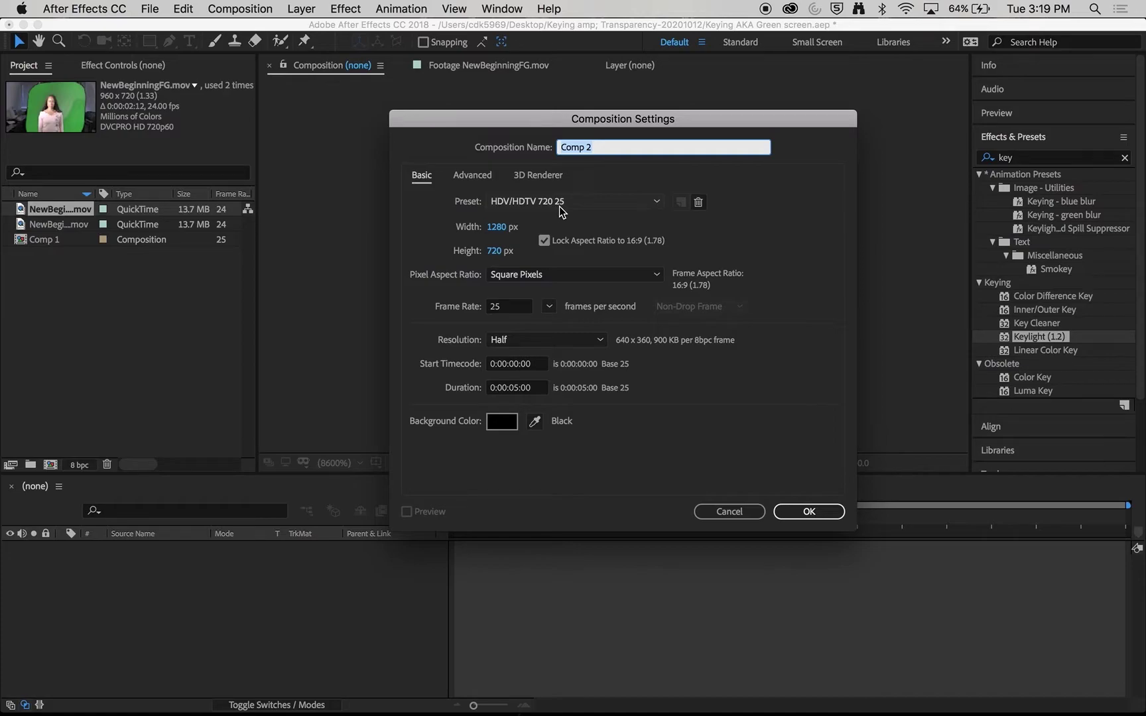
{"action": "left_click", "coordinate": [802, 509]}
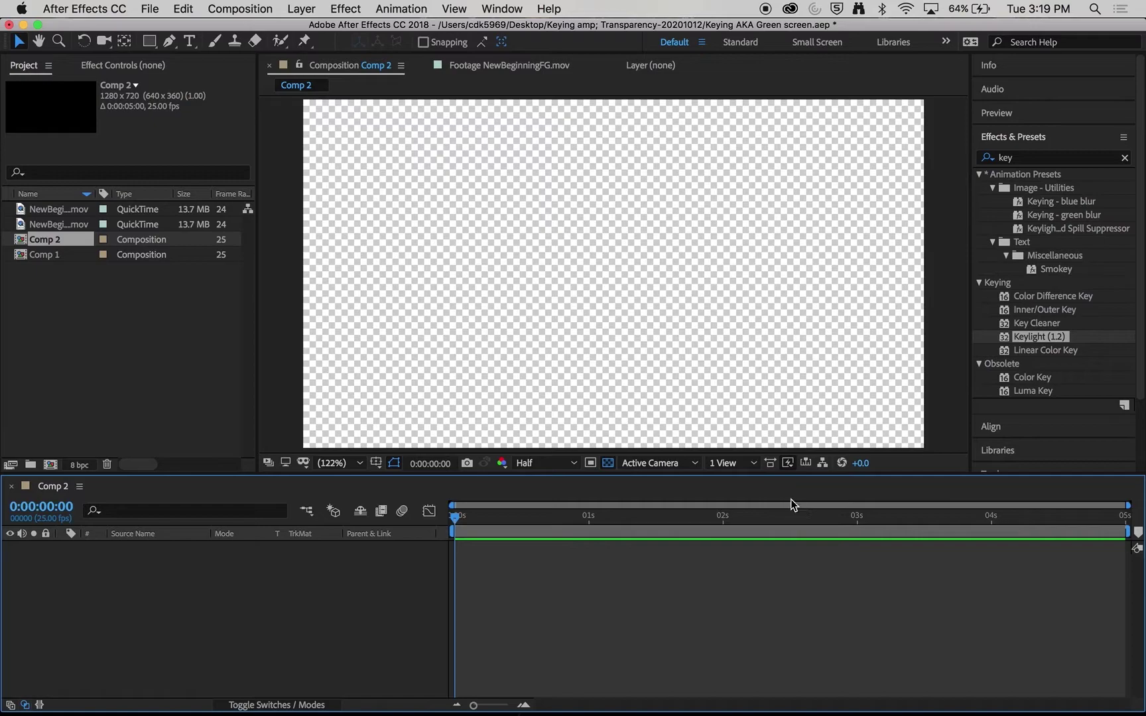
{"action": "left_click", "coordinate": [69, 226]}
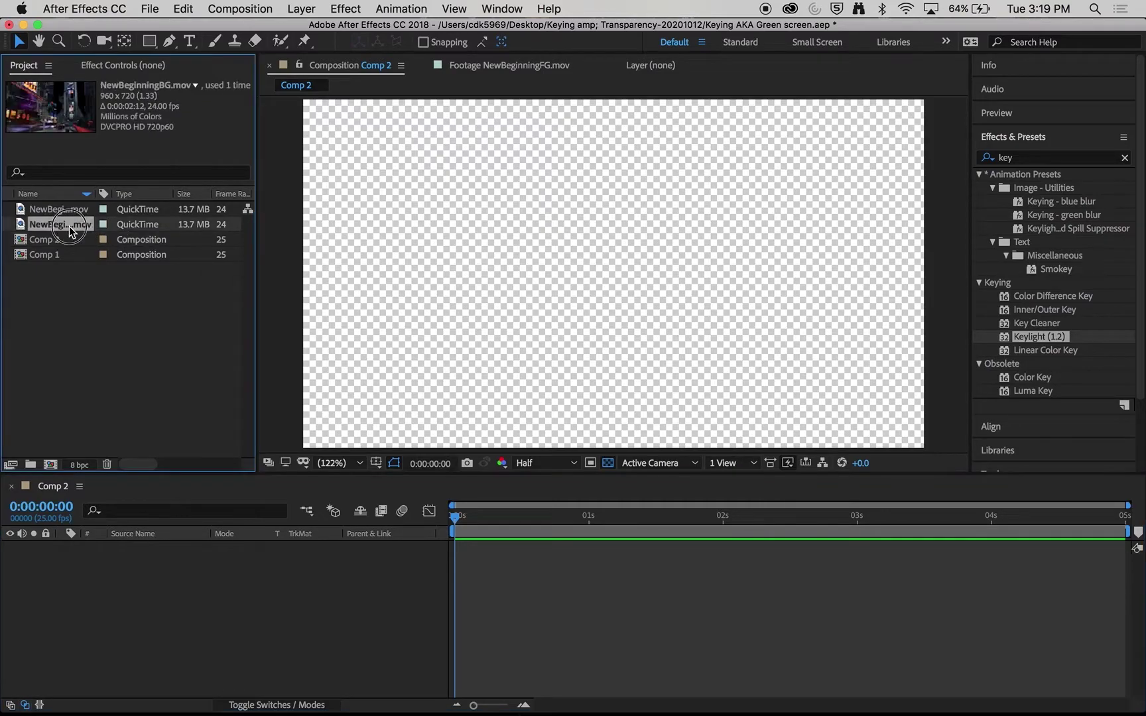
{"action": "left_click", "coordinate": [65, 214]}
{"action": "left_click_drag", "start_coordinate": [44, 212], "coordinate": [156, 563]}
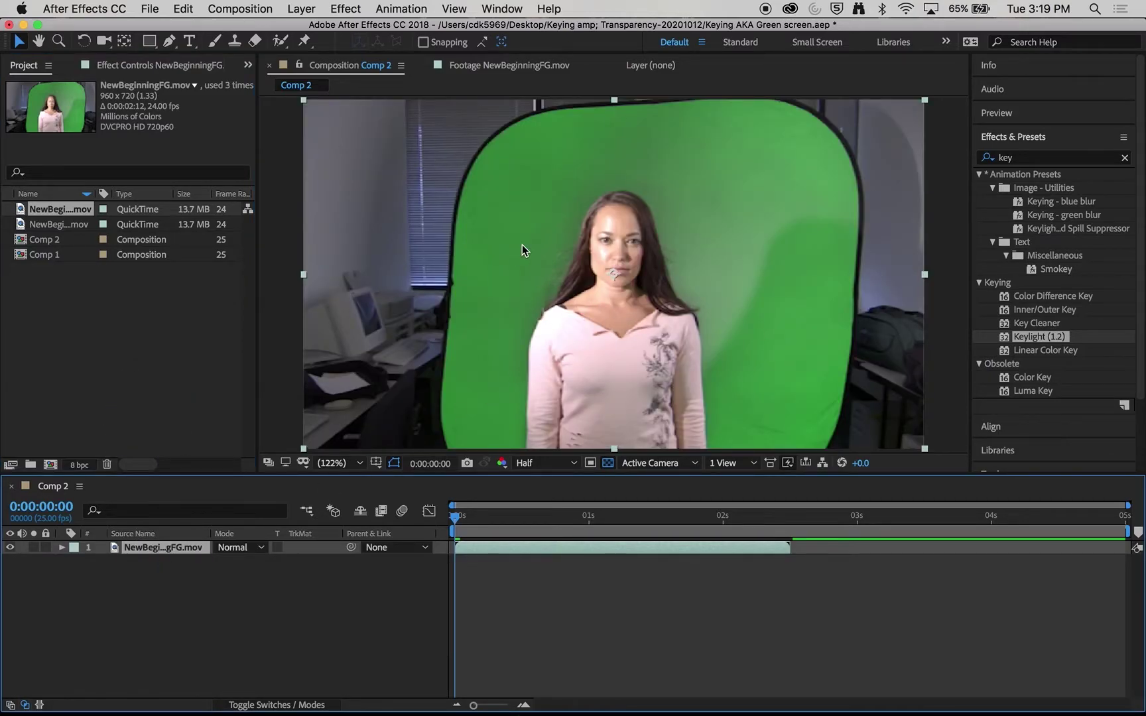
- Shorten the work area to the end of the foreground clip and trim the composition to it
{"action": "left_click_drag", "start_coordinate": [468, 518], "coordinate": [552, 533]}
{"action": "left_click_drag", "start_coordinate": [1127, 531], "coordinate": [778, 533]}
{"action": "right_click", "coordinate": [719, 534]}
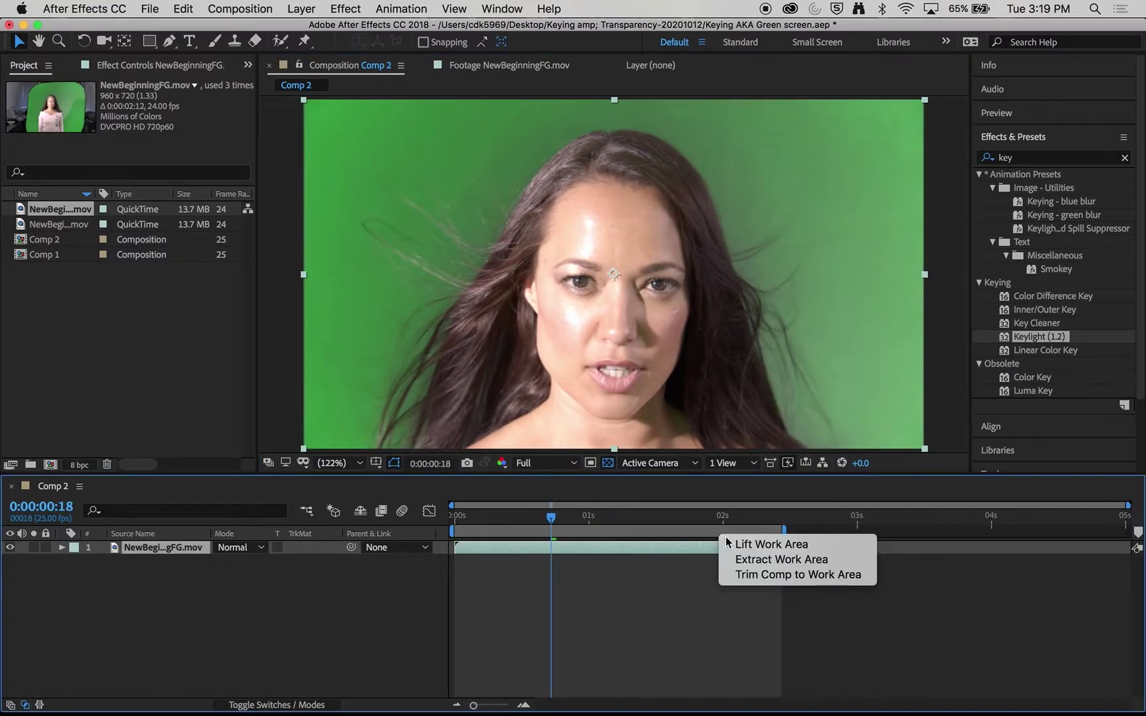
{"action": "left_click", "coordinate": [754, 574]}
- Play back the trimmed composition to review the green-screen footage
{"action": "key", "text": "space"}
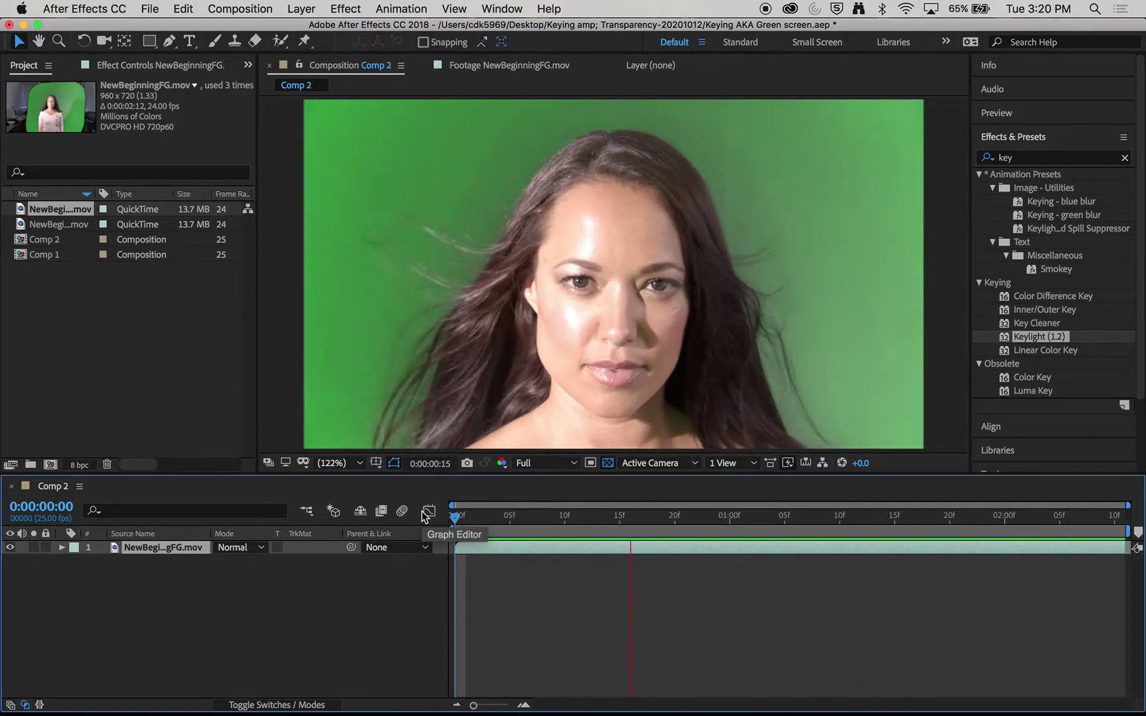
{"action": "key", "text": "space"}
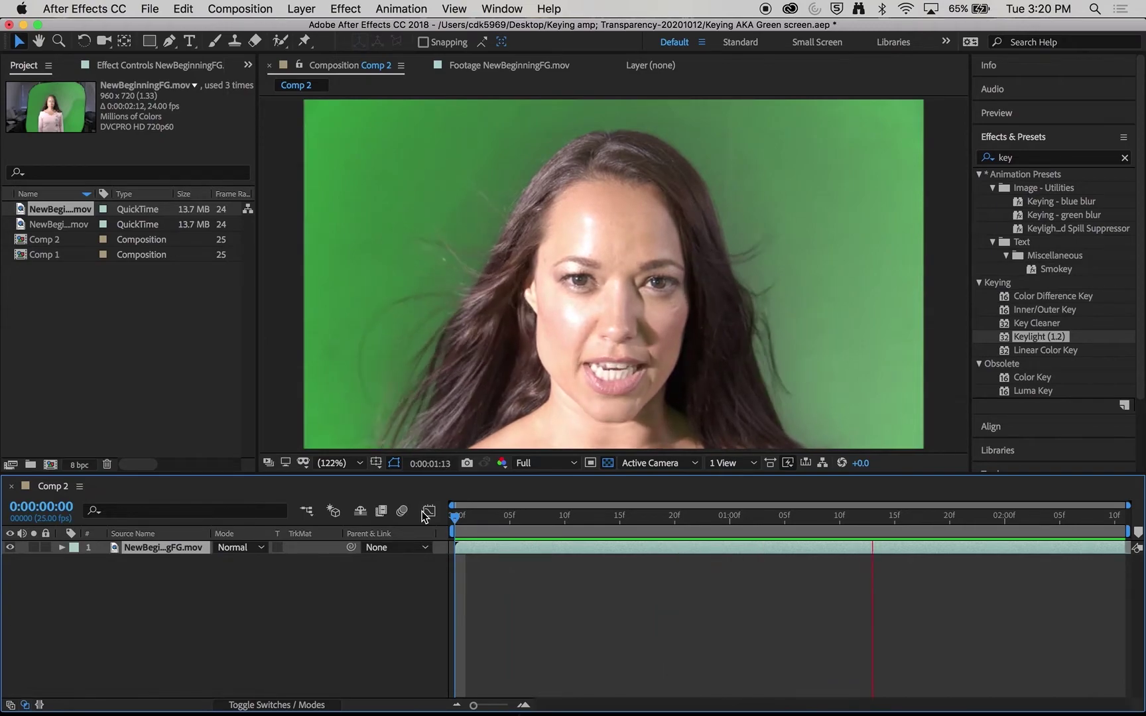
{"action": "key", "text": "space"}
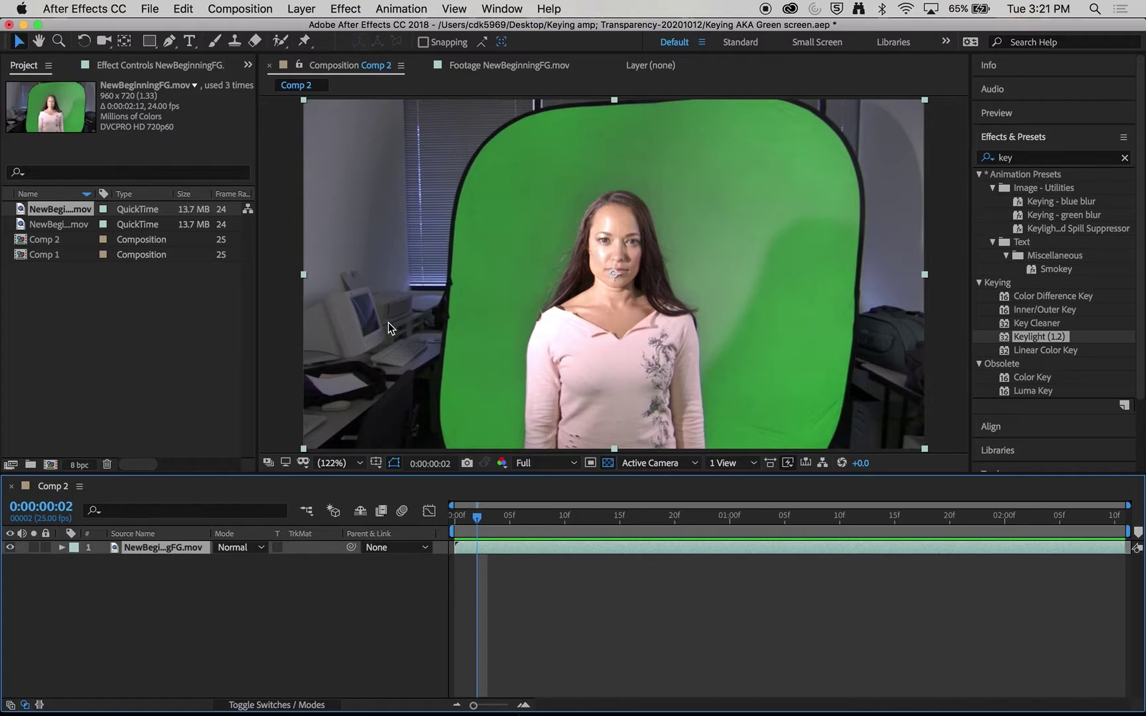
- At 100% magnification, draw a curved Pen mask path on the foreground clip around the woman, within the green screen, ending below the frame
{"action": "left_click", "coordinate": [338, 463]}
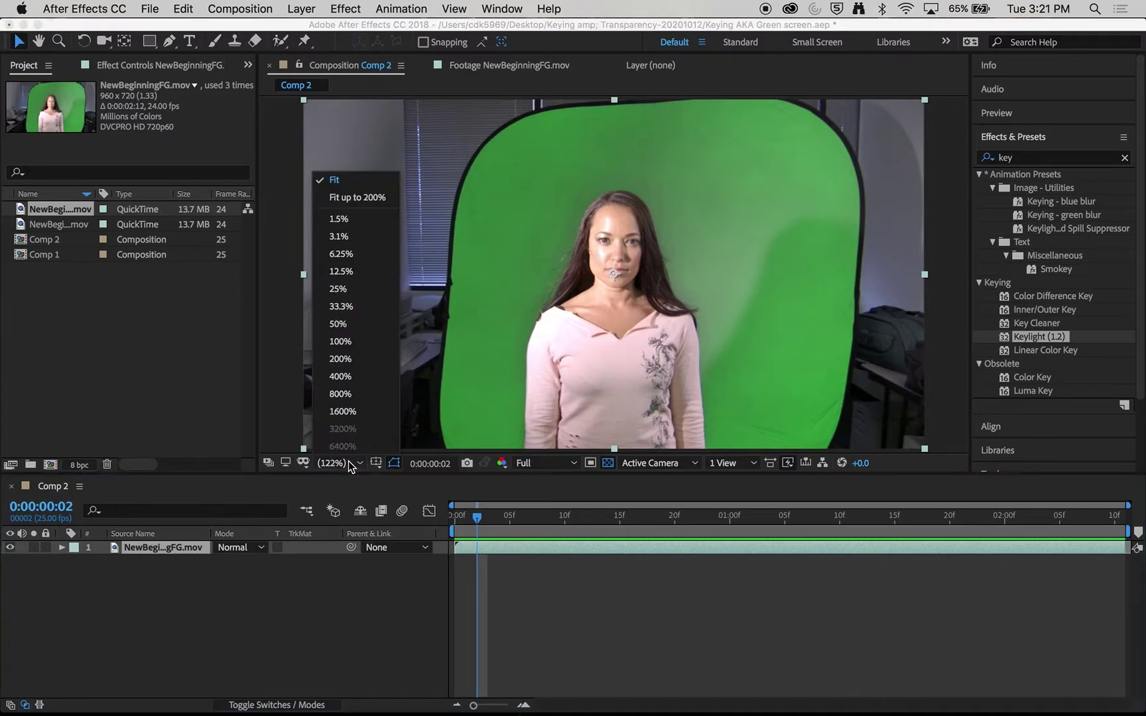
{"action": "left_click", "coordinate": [368, 338]}
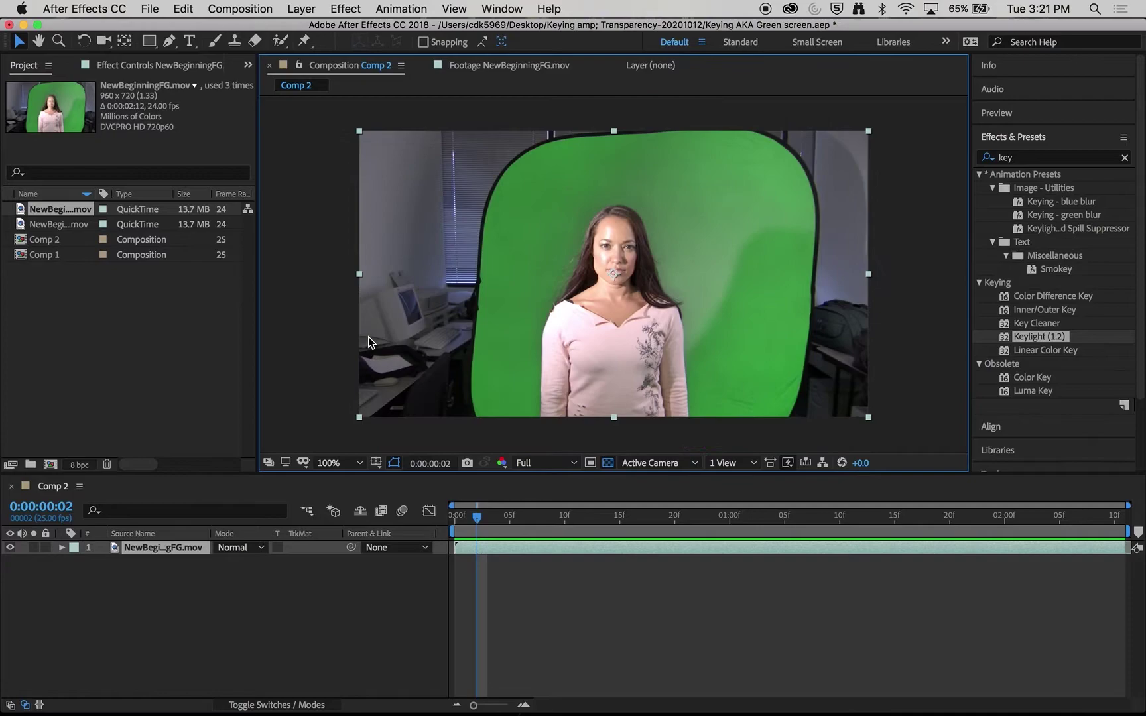
{"action": "left_click", "coordinate": [207, 628]}
{"action": "left_click", "coordinate": [173, 552]}
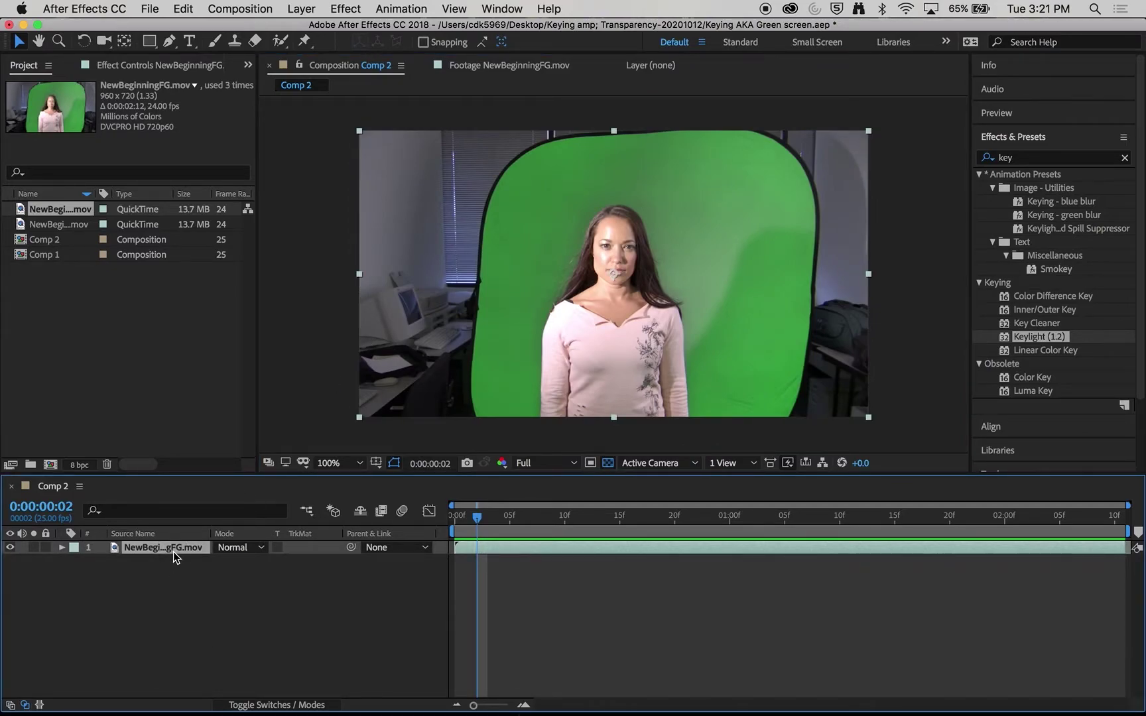
{"action": "left_click", "coordinate": [171, 42]}
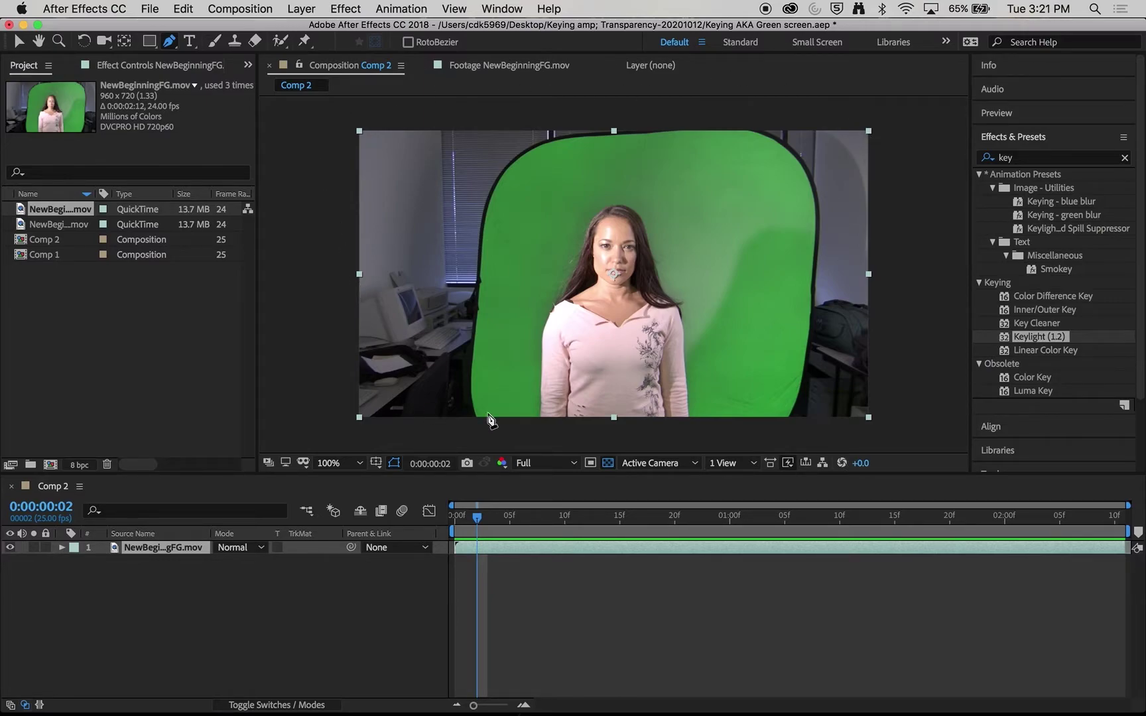
{"action": "left_click", "coordinate": [493, 423]}
{"action": "left_click", "coordinate": [499, 275]}
{"action": "left_click_drag", "start_coordinate": [501, 281], "coordinate": [507, 251]}
{"action": "left_click", "coordinate": [602, 159]}
{"action": "left_click_drag", "start_coordinate": [603, 161], "coordinate": [685, 160]}
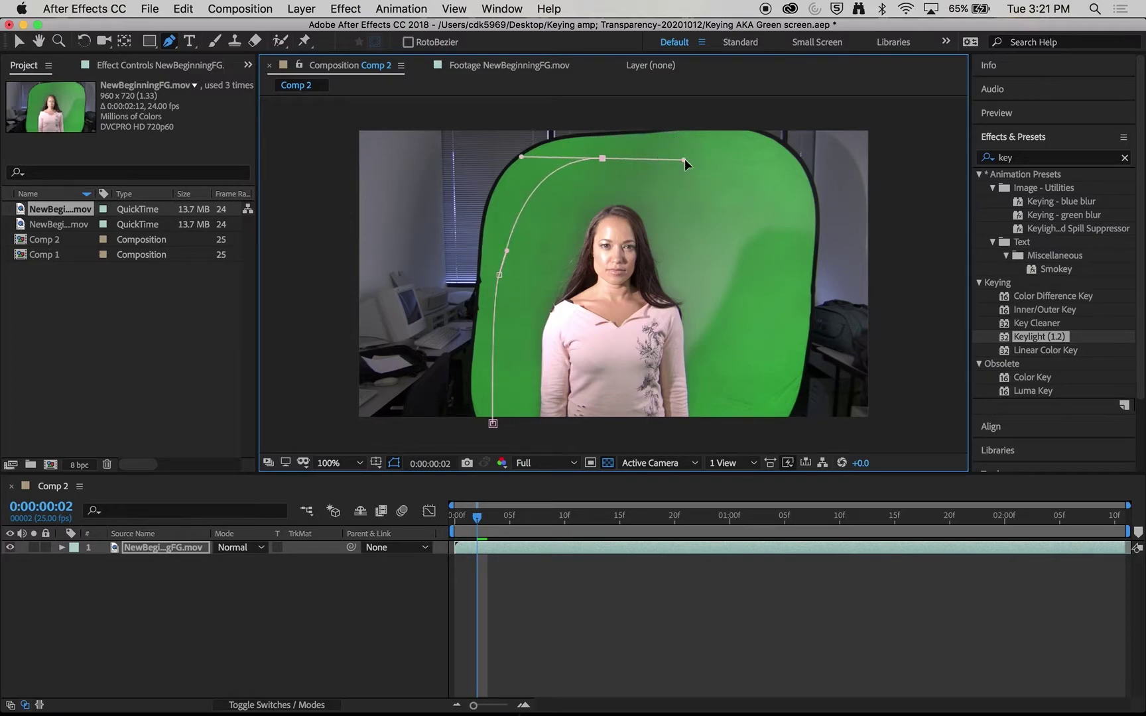
{"action": "left_click_drag", "start_coordinate": [735, 295], "coordinate": [738, 368]}
{"action": "left_click", "coordinate": [738, 427]}
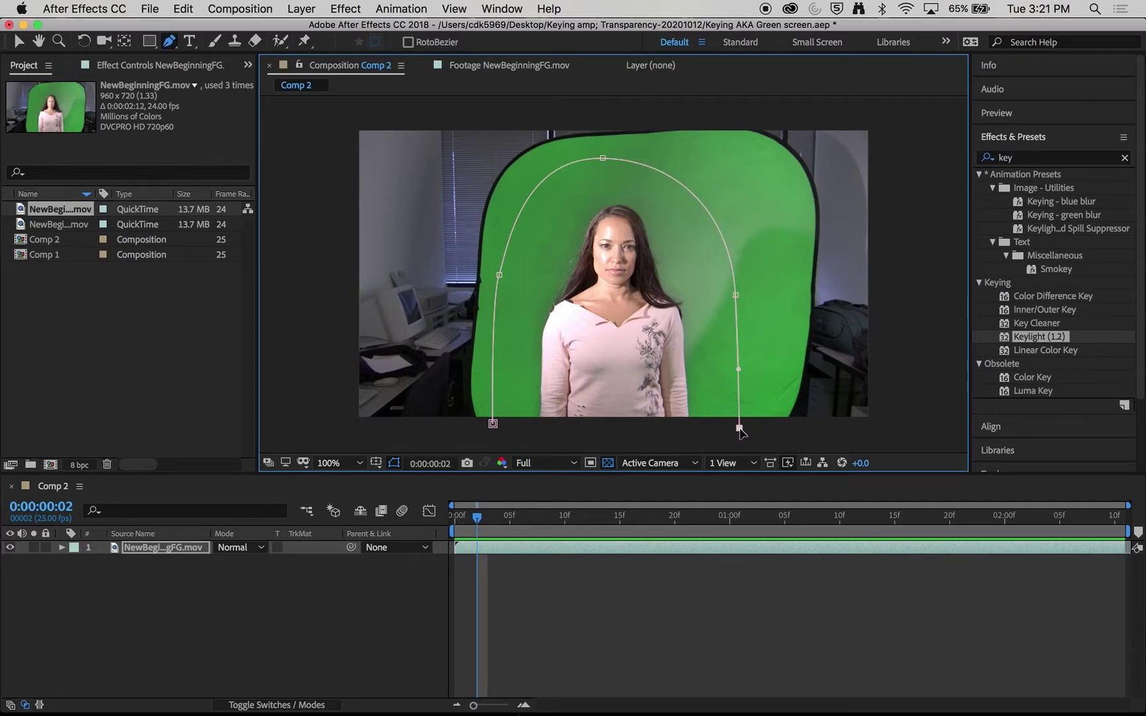
- Continue the mask path around the outside of the frame's corners and close it at its starting point
{"action": "left_click", "coordinate": [884, 429]}
{"action": "left_click", "coordinate": [884, 117]}
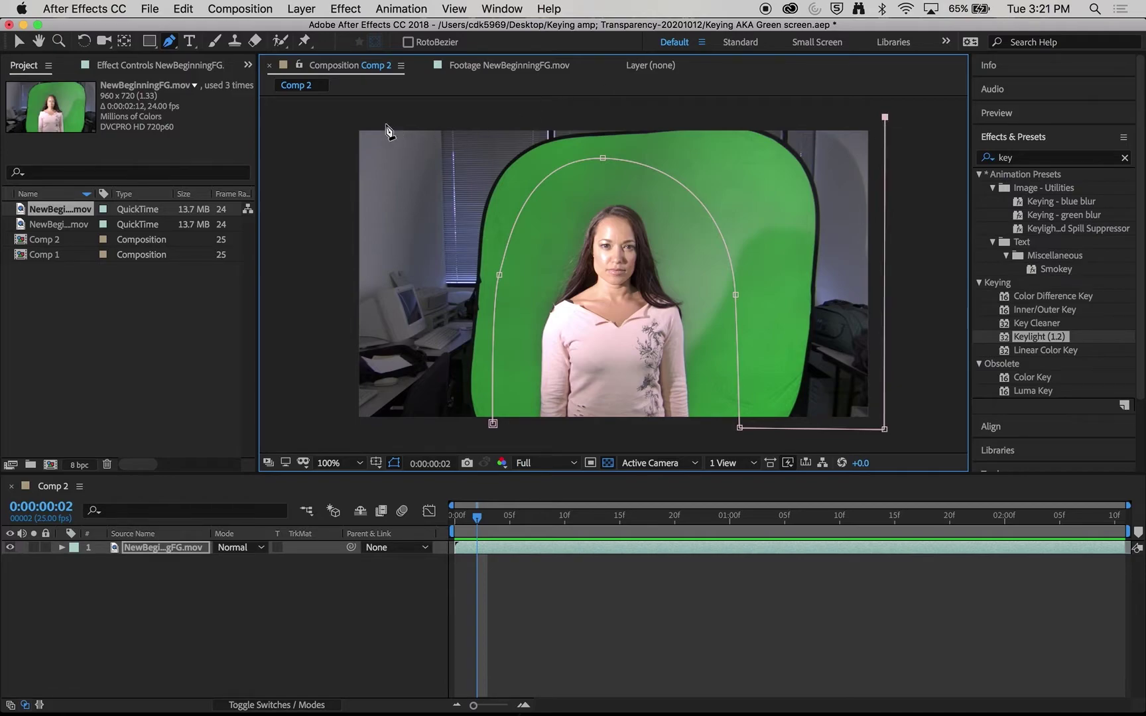
{"action": "left_click", "coordinate": [340, 108]}
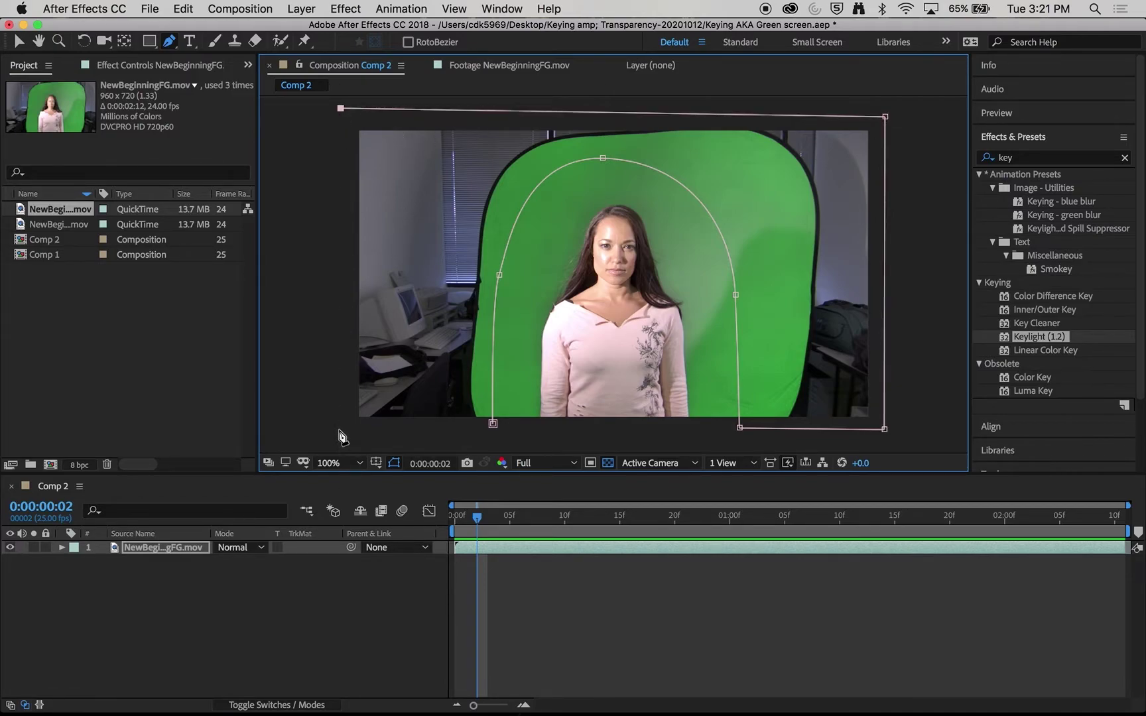
{"action": "left_click", "coordinate": [339, 423]}
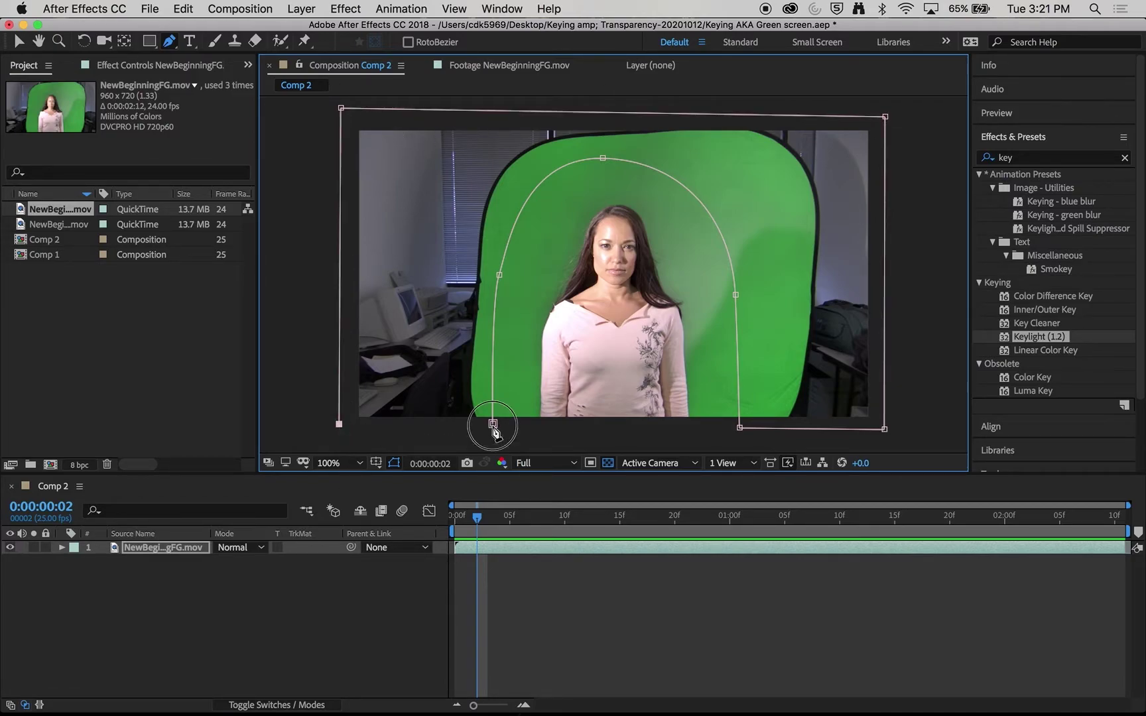
{"action": "left_click", "coordinate": [492, 424]}
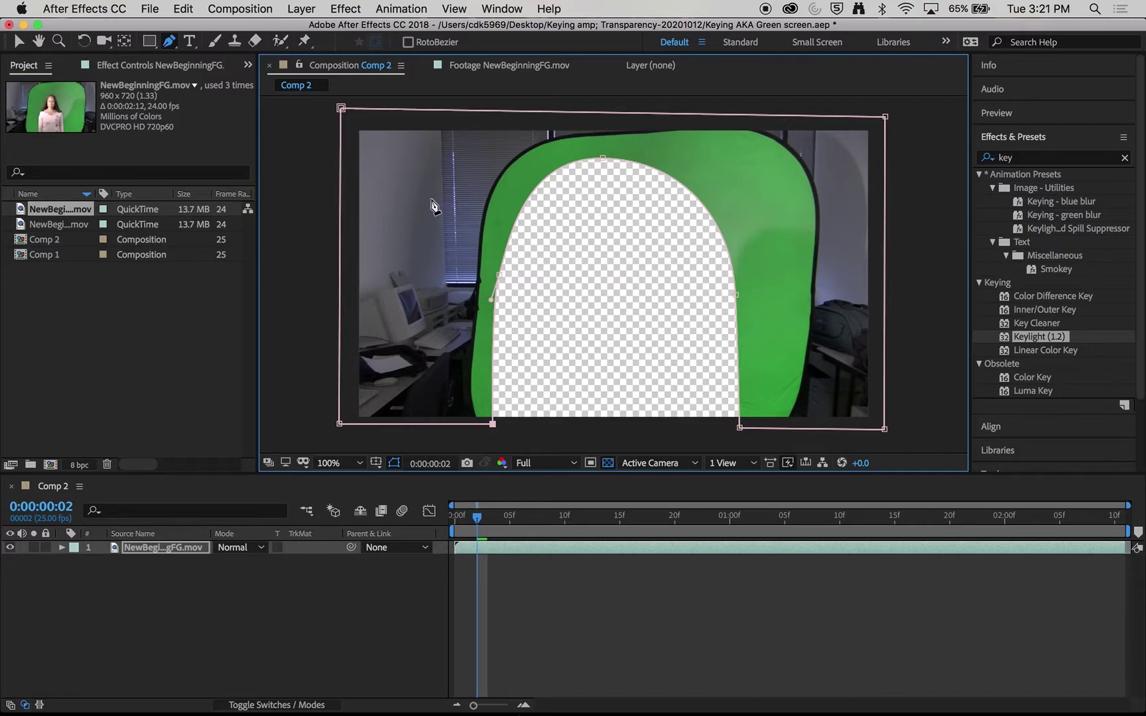
- Invert Mask 1 on the foreground clip and set its Mask Feather to 44 pixels
{"action": "left_click", "coordinate": [62, 547]}
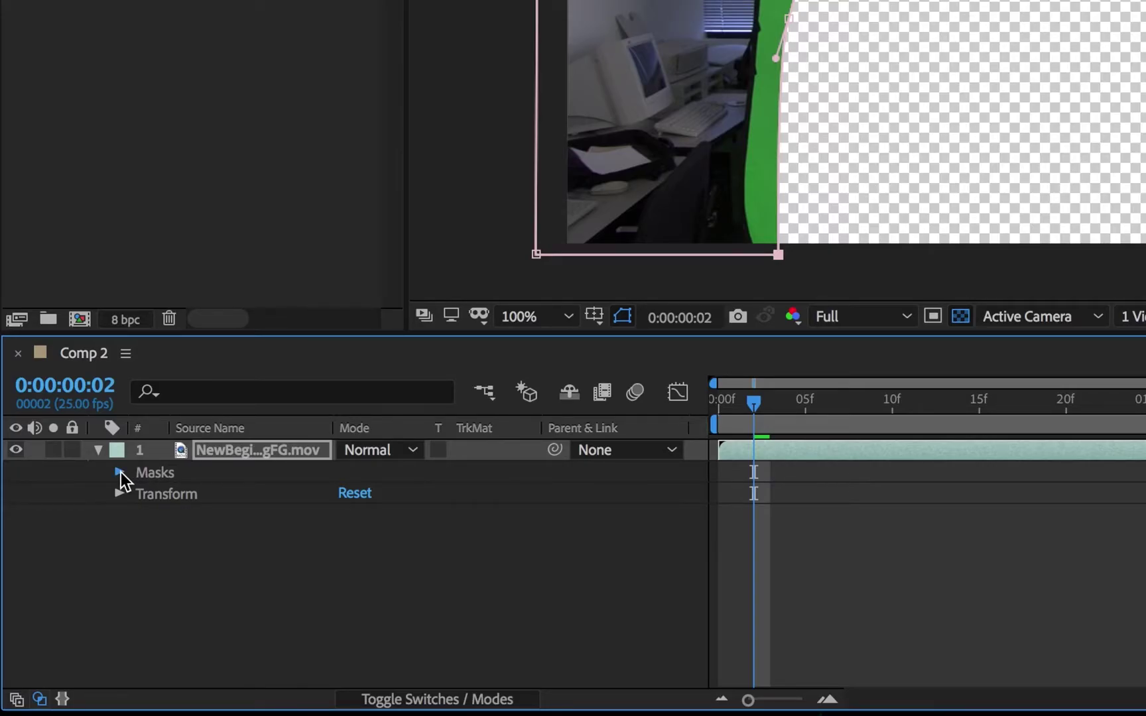
{"action": "left_click", "coordinate": [120, 472]}
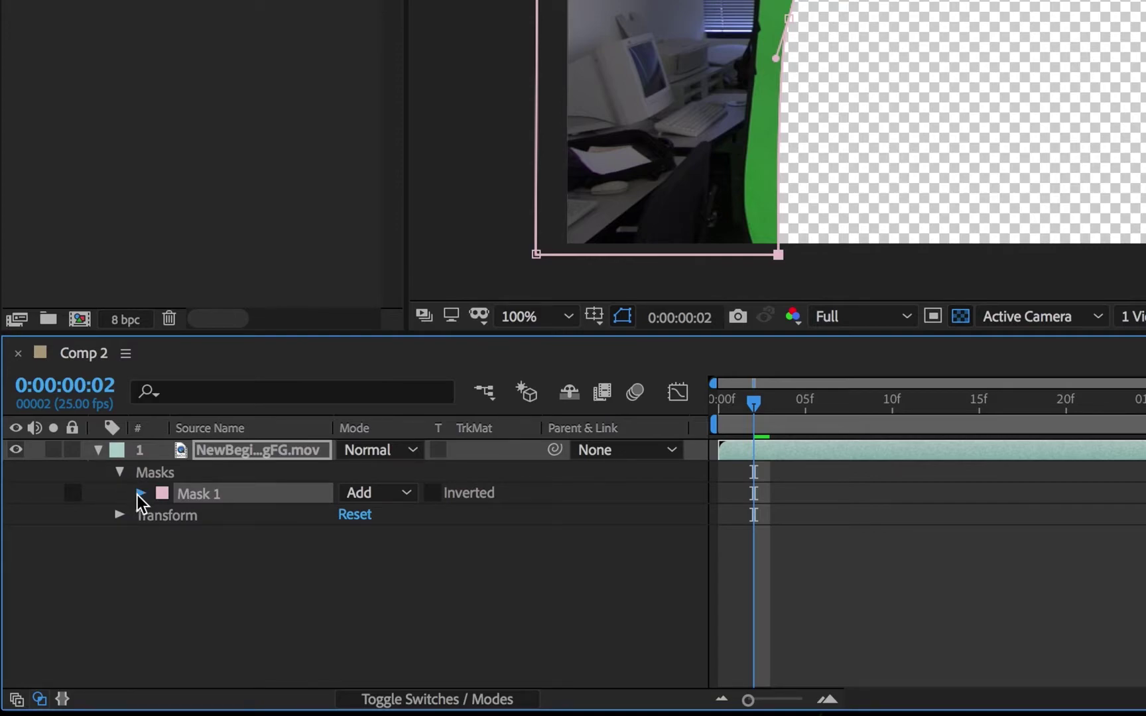
{"action": "left_click", "coordinate": [137, 496]}
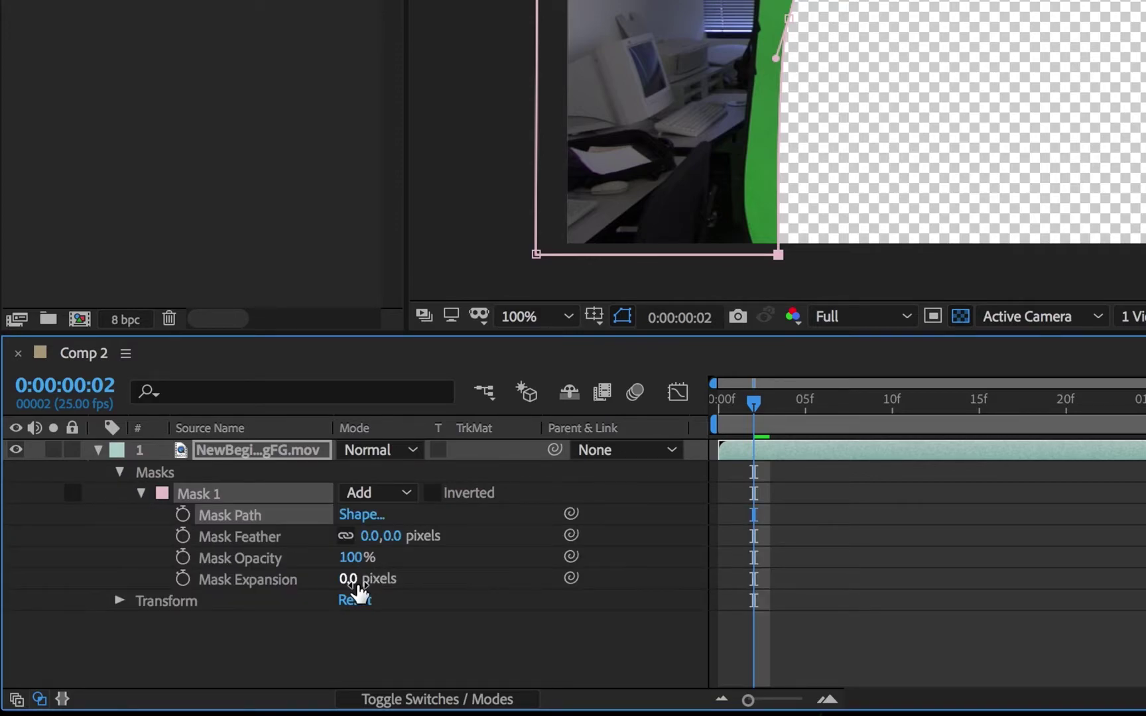
{"action": "left_click", "coordinate": [435, 496]}
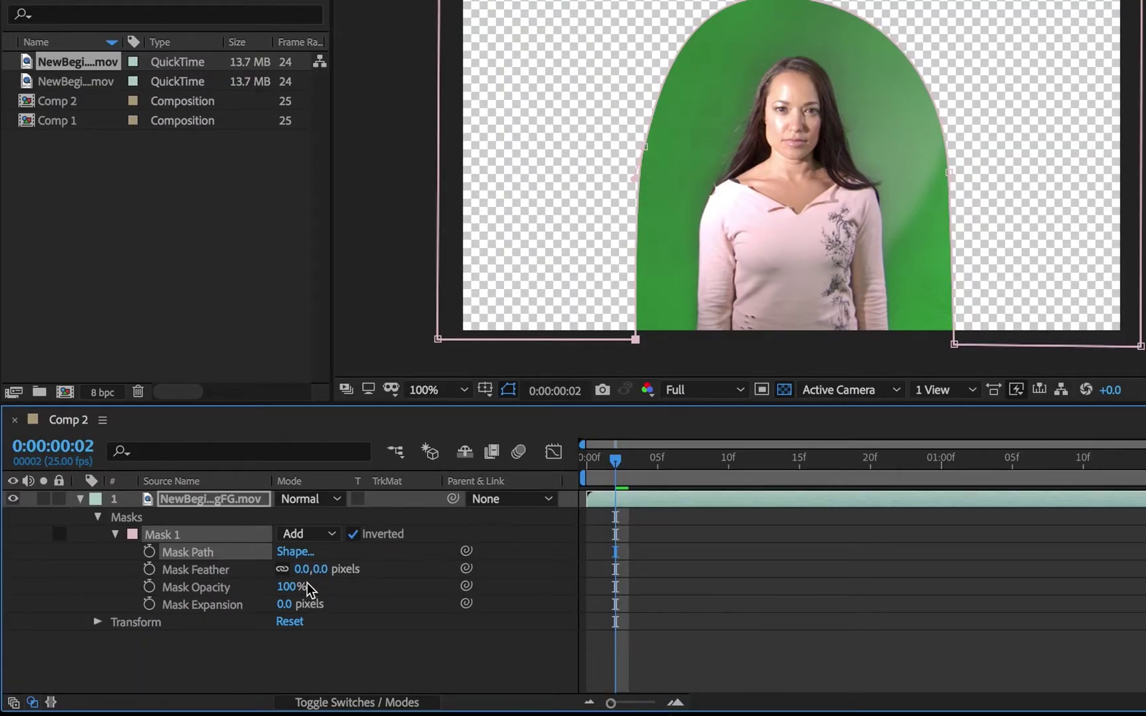
{"action": "left_click_drag", "start_coordinate": [319, 568], "coordinate": [366, 574]}
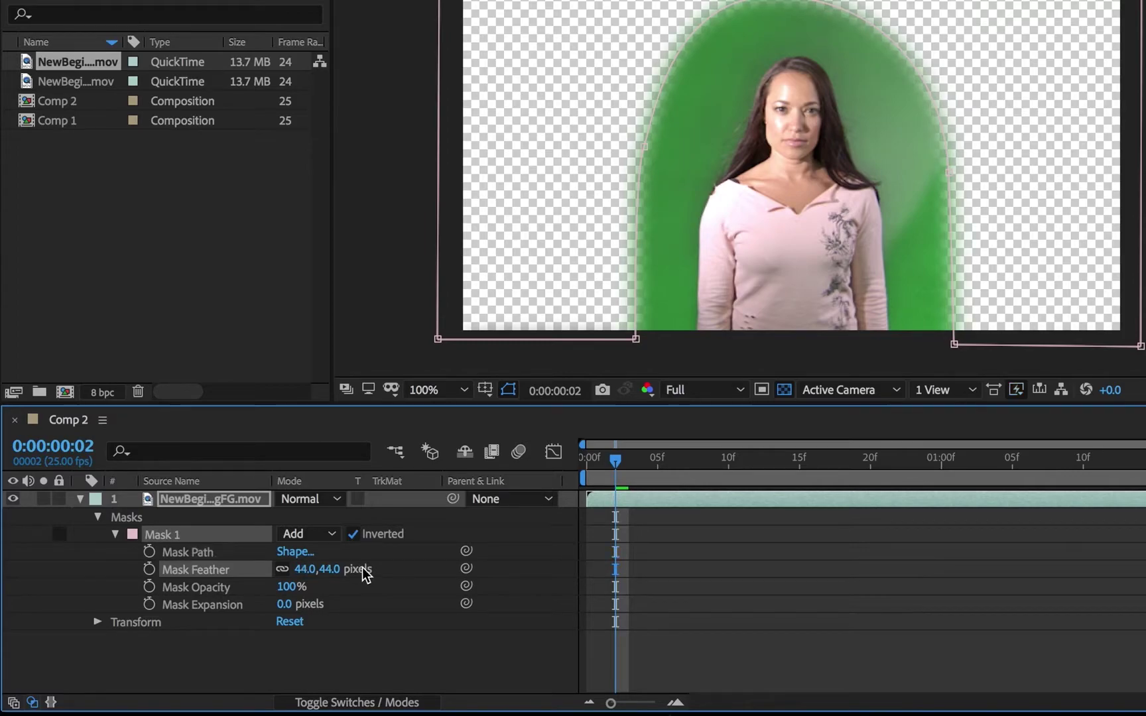
{"action": "left_click", "coordinate": [80, 498]}
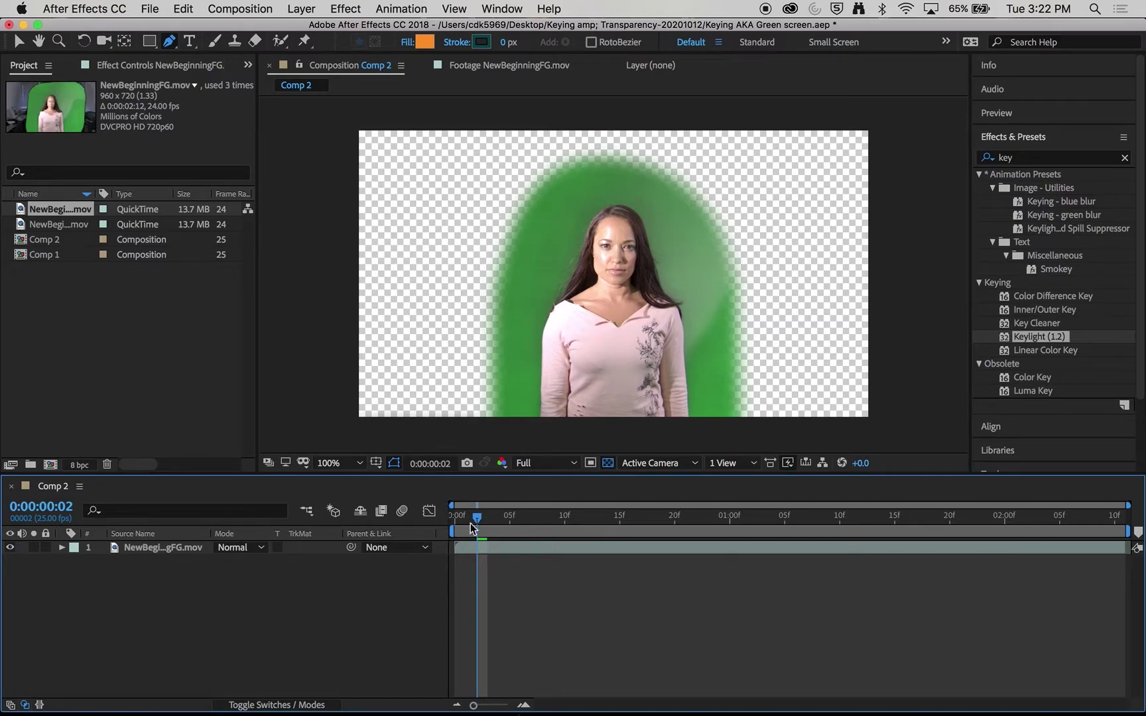
- Preview the masked clip and set a first Mask Path keyframe at 0:00:00:06
{"action": "key", "text": "space"}
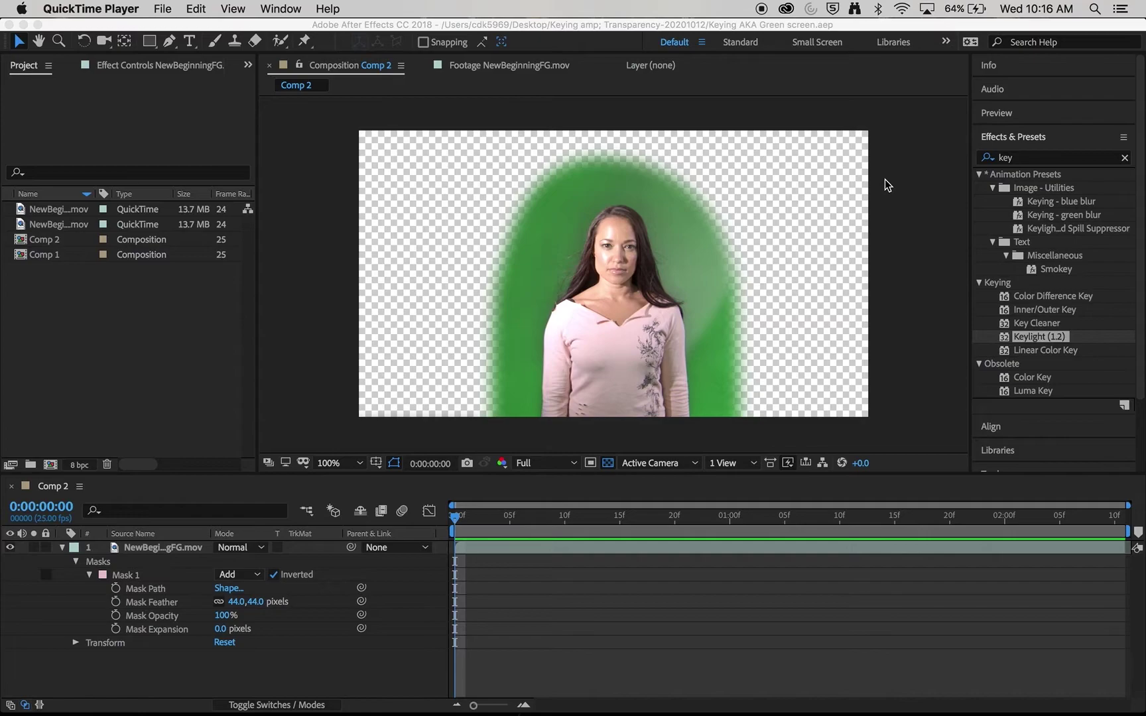
{"action": "left_click", "coordinate": [22, 42]}
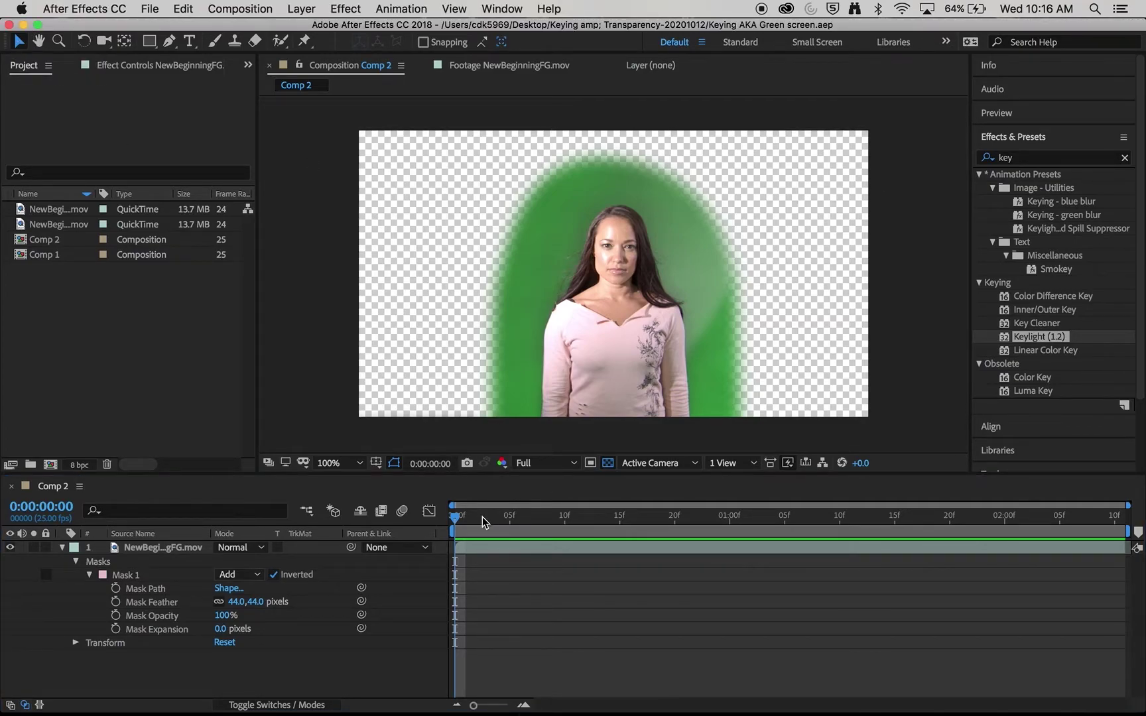
{"action": "left_click_drag", "start_coordinate": [465, 517], "coordinate": [532, 516]}
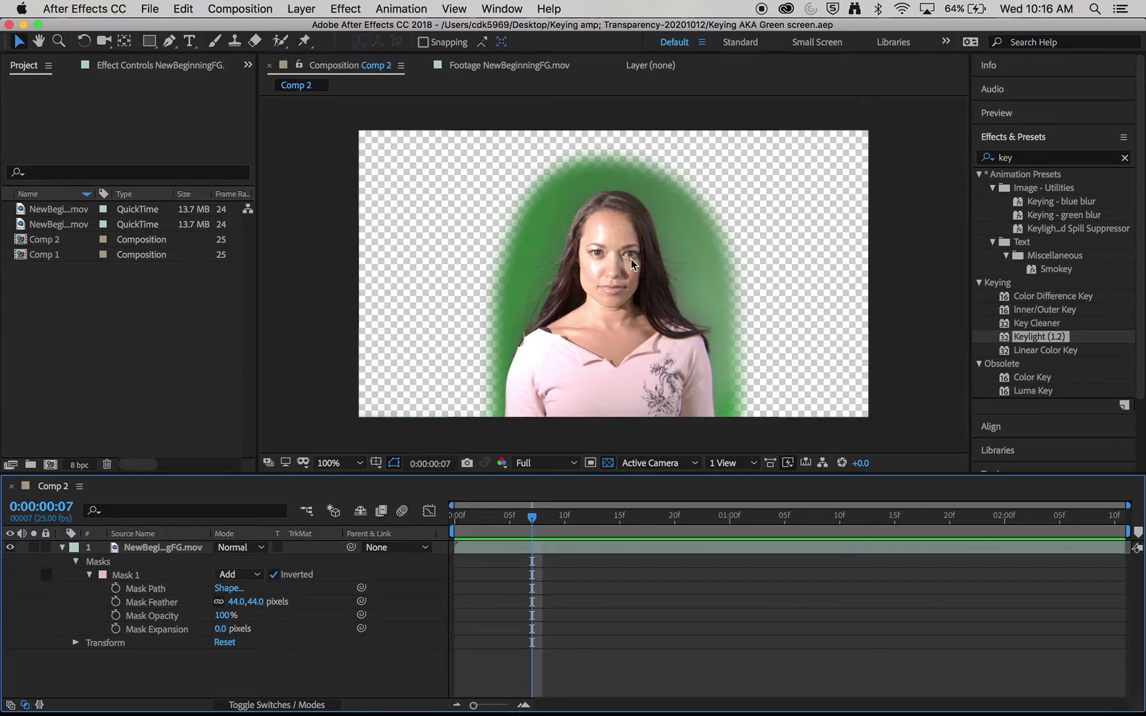
{"action": "left_click", "coordinate": [521, 518]}
{"action": "left_click", "coordinate": [62, 547]}
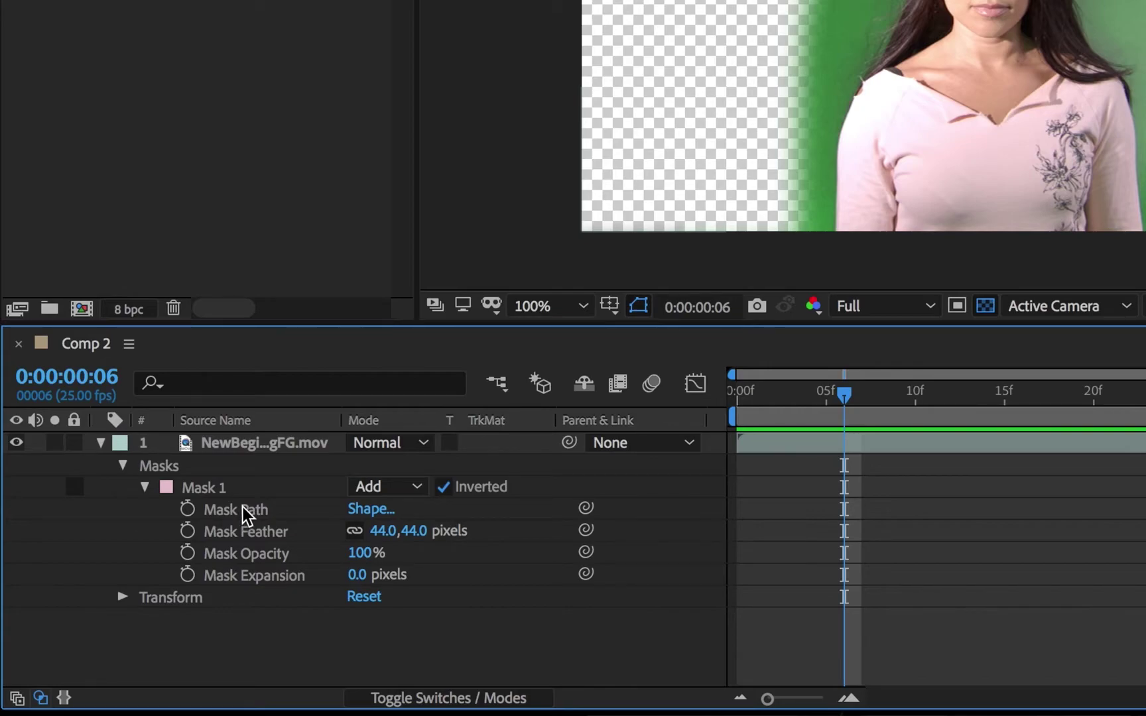
{"action": "left_click", "coordinate": [191, 510]}
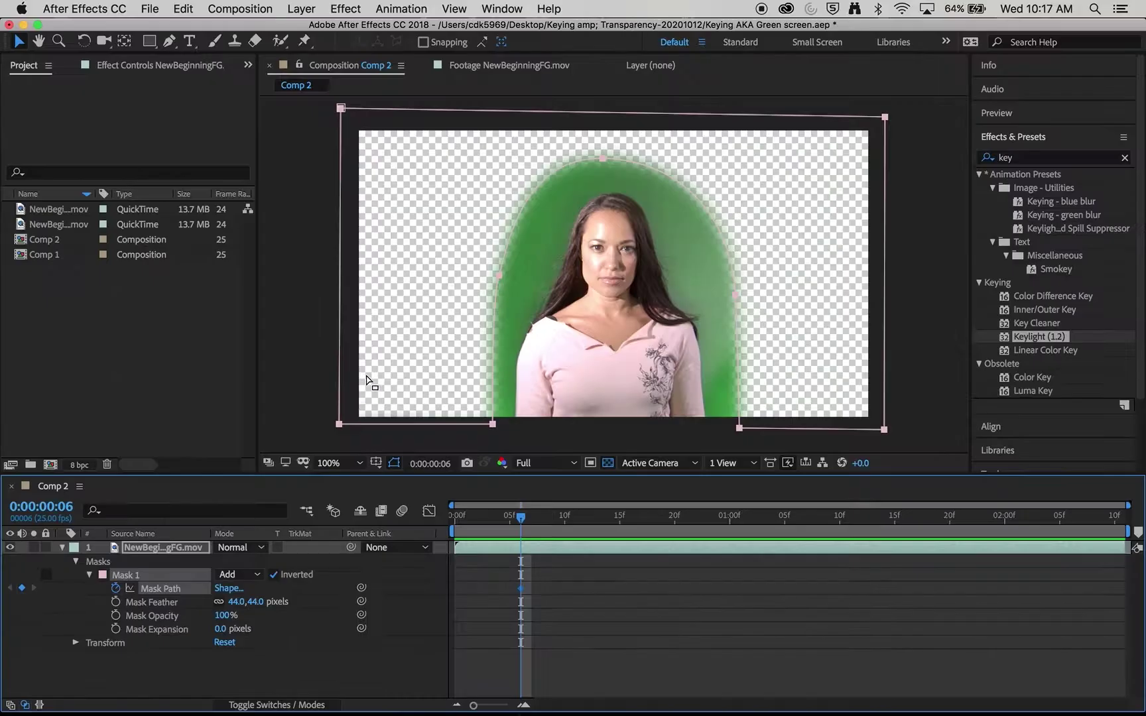
- Nudge the mask slightly and adjust the curve point beside the woman's left-hand side at 0:00:00:06
{"action": "mouse_move", "coordinate": [504, 280]}
{"action": "left_mouse_down"}
{"action": "mouse_move", "coordinate": [482, 274]}
{"action": "mouse_move", "coordinate": [501, 268]}
{"action": "mouse_move", "coordinate": [498, 282]}
{"action": "left_mouse_up"}
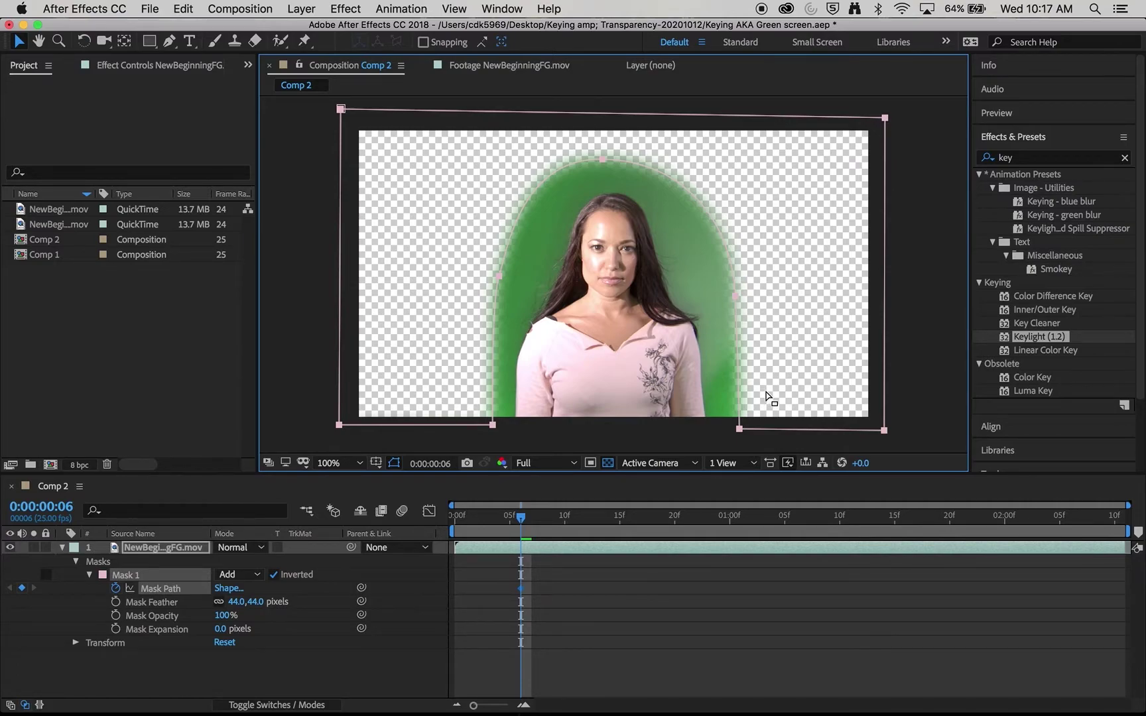
{"action": "left_click", "coordinate": [290, 676]}
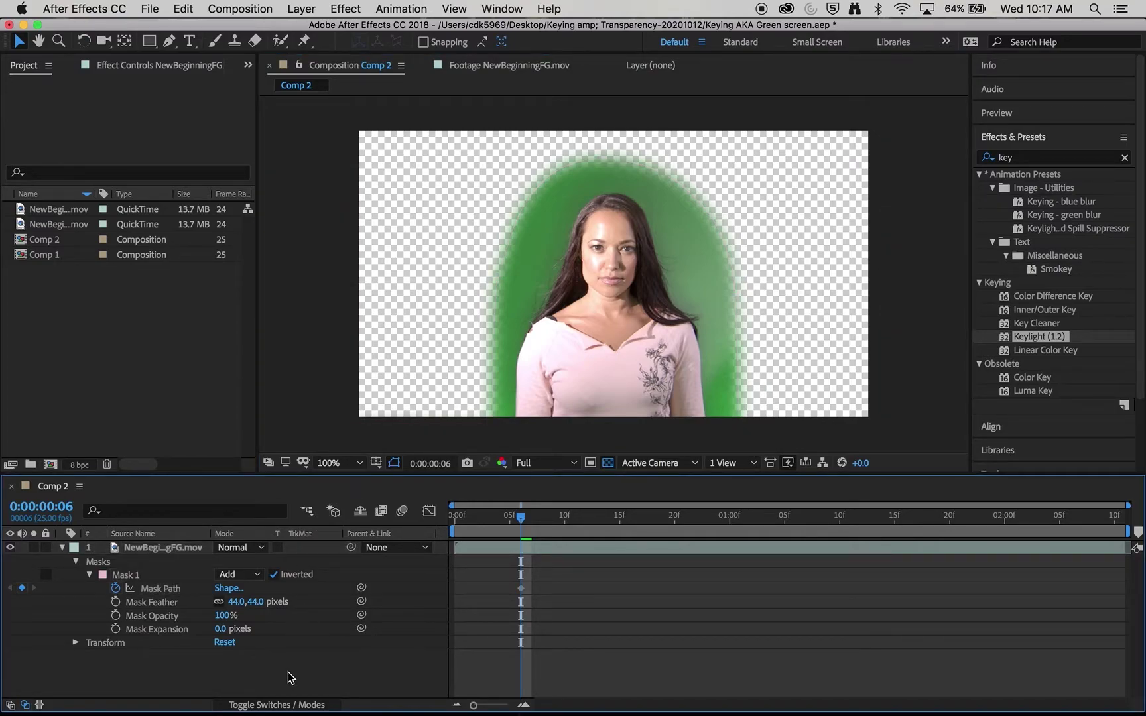
{"action": "left_click", "coordinate": [178, 553]}
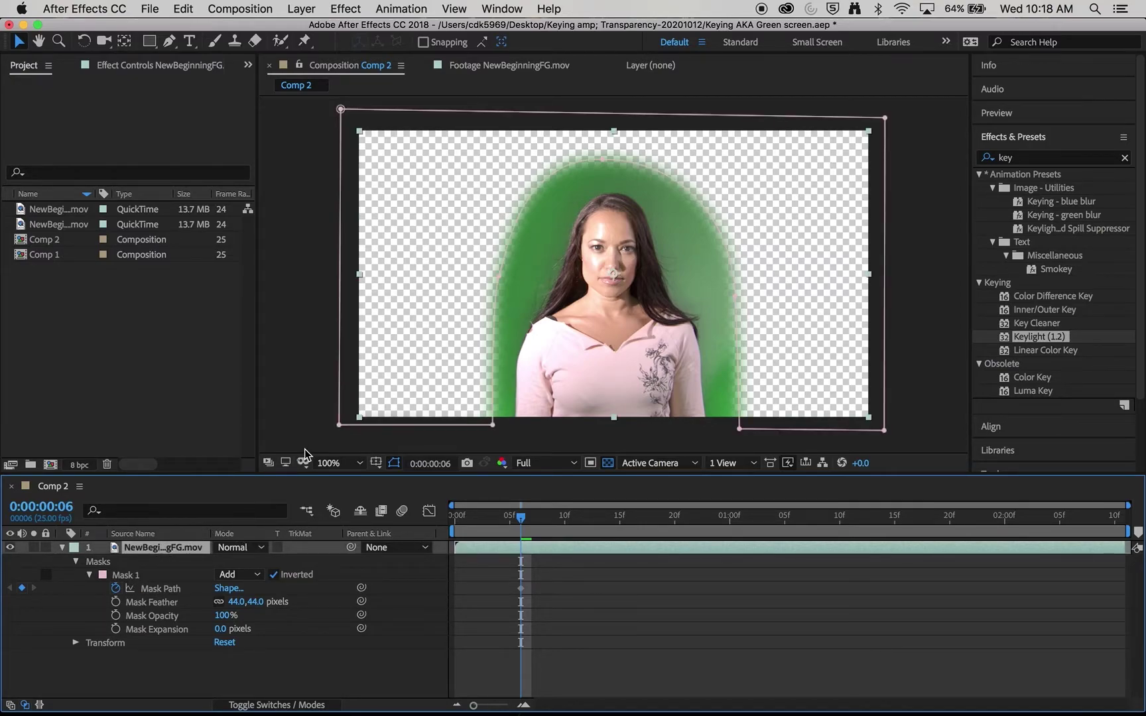
{"action": "mouse_move", "coordinate": [501, 277]}
{"action": "left_mouse_down"}
{"action": "mouse_move", "coordinate": [417, 285]}
{"action": "mouse_move", "coordinate": [535, 265]}
{"action": "mouse_move", "coordinate": [578, 280]}
{"action": "mouse_move", "coordinate": [503, 271]}
{"action": "left_mouse_up"}
- At 0:00:00:13, widen the mask points outward around the woman's hair and shoulders, and scrub through to 0:00:02:01 to check the animated mask
{"action": "left_click_drag", "start_coordinate": [520, 516], "coordinate": [600, 527]}
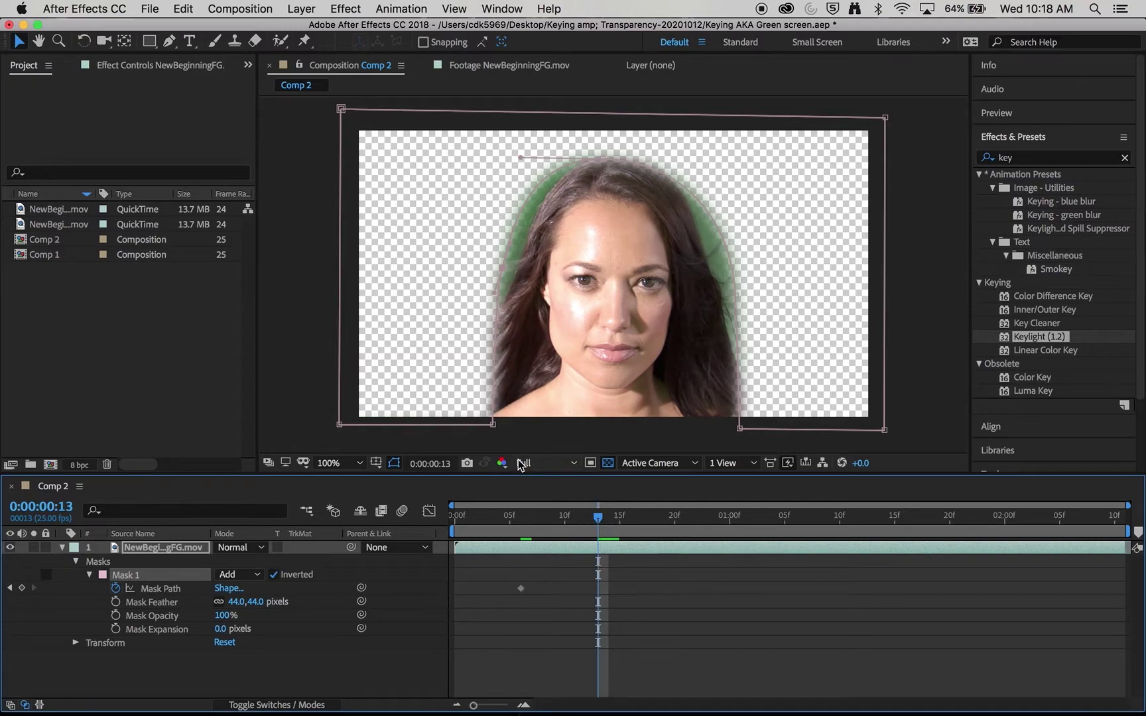
{"action": "left_click_drag", "start_coordinate": [493, 424], "coordinate": [375, 428]}
{"action": "left_click_drag", "start_coordinate": [502, 269], "coordinate": [392, 254]}
{"action": "left_click_drag", "start_coordinate": [604, 166], "coordinate": [598, 134]}
{"action": "left_click_drag", "start_coordinate": [735, 301], "coordinate": [826, 261]}
{"action": "left_click_drag", "start_coordinate": [740, 427], "coordinate": [836, 433]}
{"action": "left_click_drag", "start_coordinate": [597, 517], "coordinate": [579, 539]}
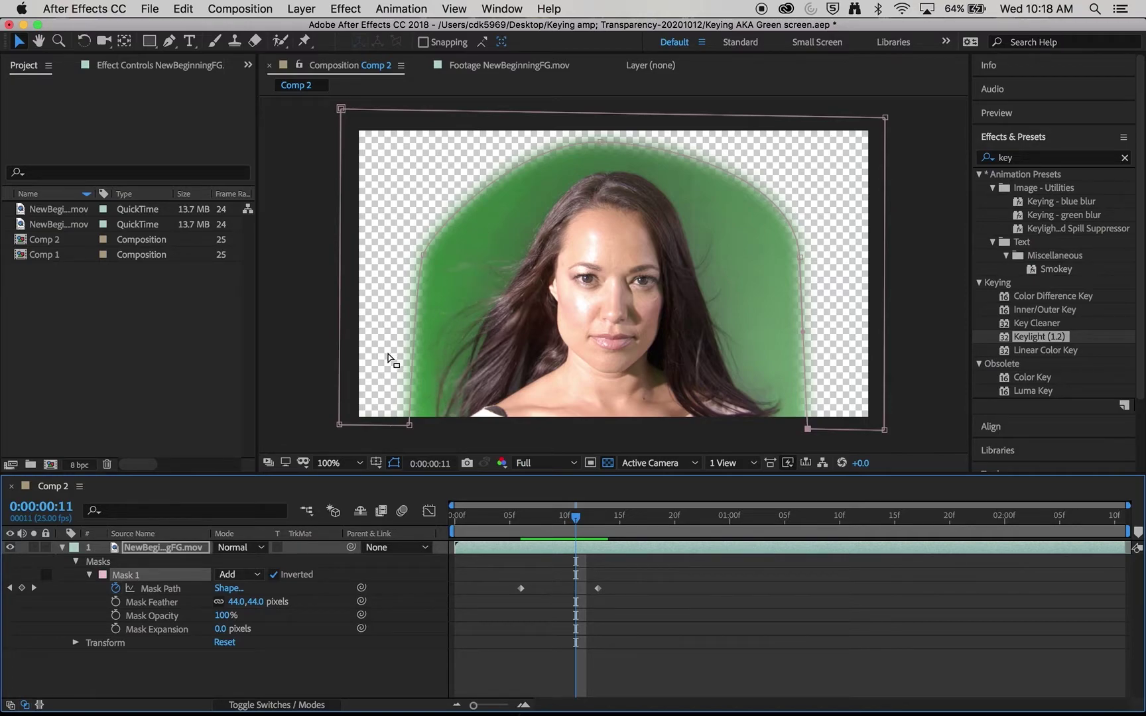
{"action": "left_click_drag", "start_coordinate": [576, 524], "coordinate": [1019, 554]}
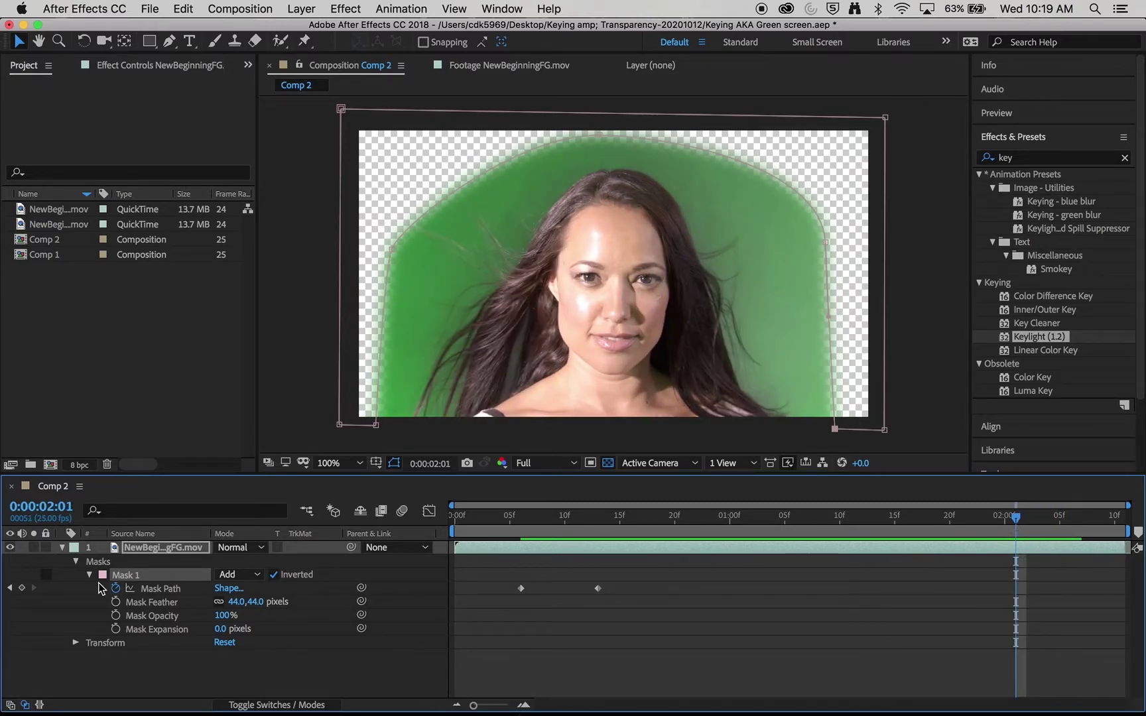
- Add a Mask Path keyframe at 0:00:02:01 and pull the mask points inward around the woman at 0:00:02:09
{"action": "left_click", "coordinate": [21, 588]}
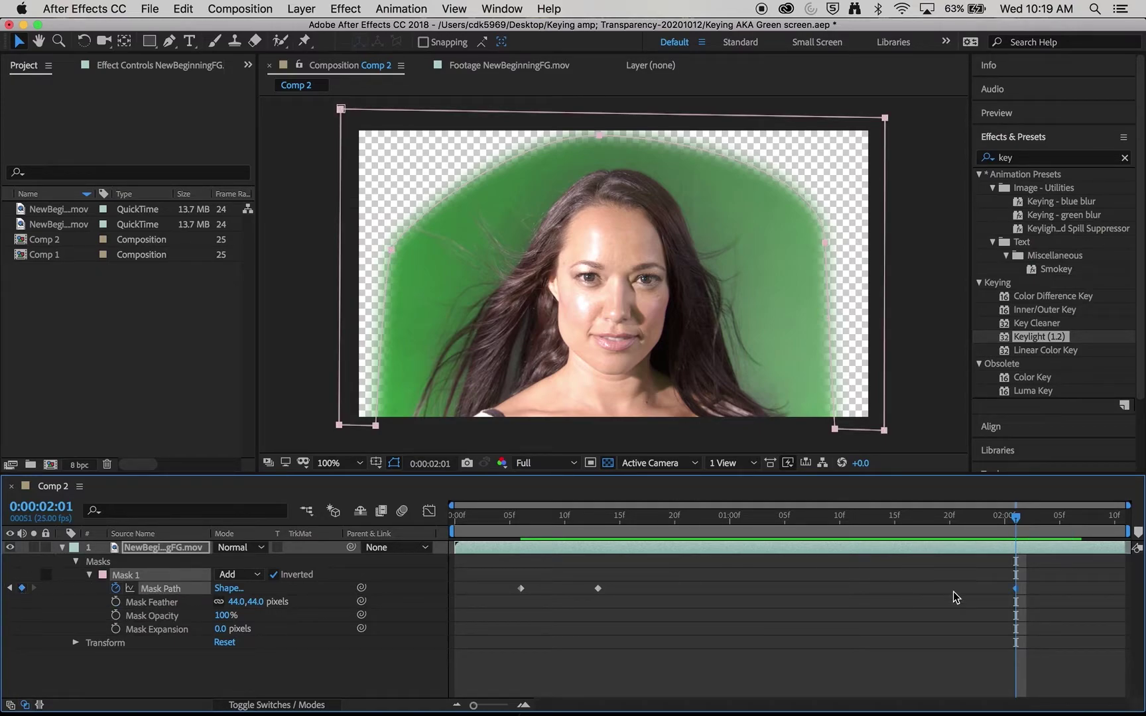
{"action": "left_click_drag", "start_coordinate": [1017, 525], "coordinate": [1106, 524]}
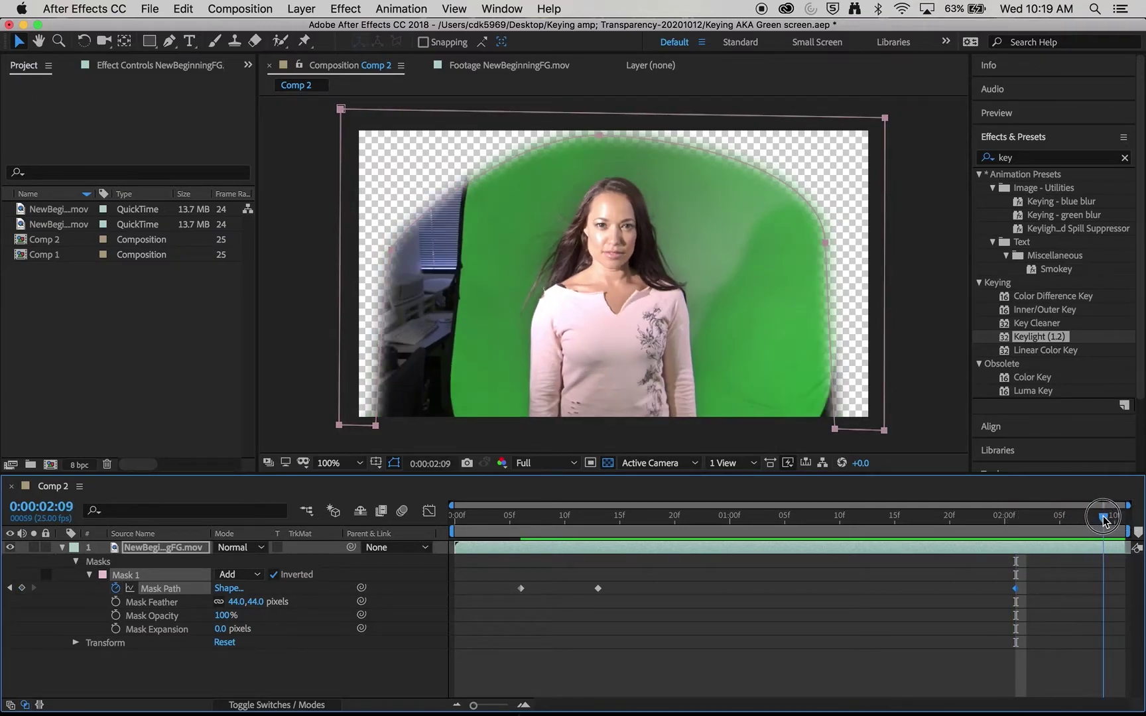
{"action": "left_click", "coordinate": [178, 548]}
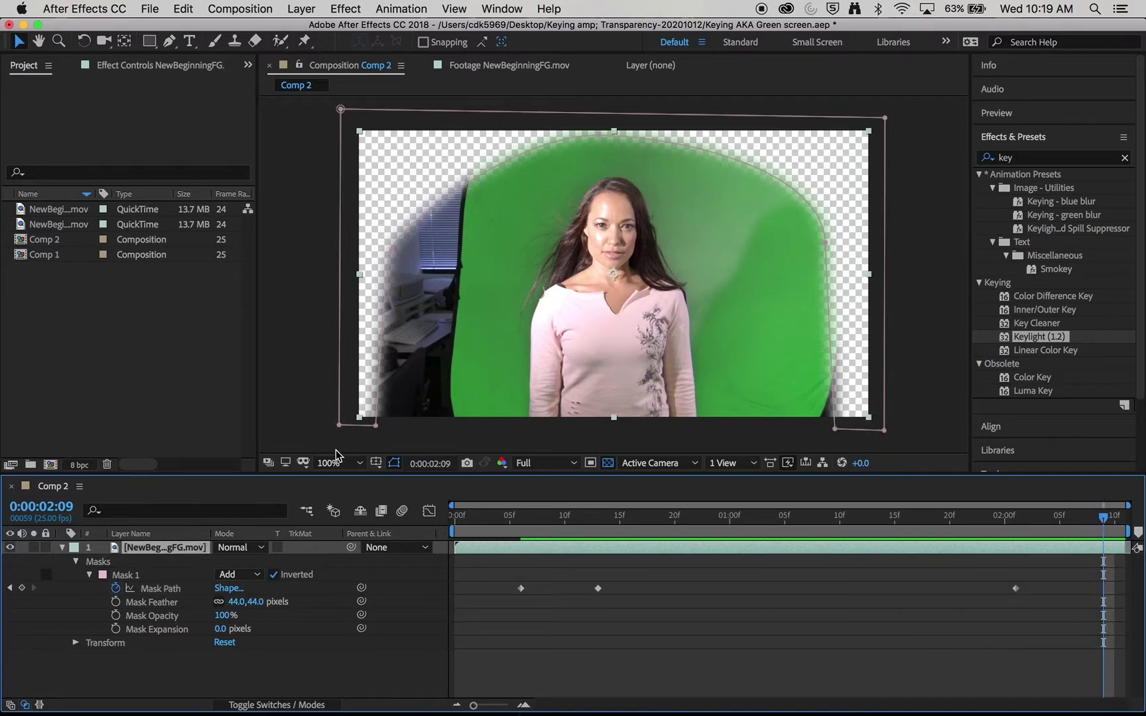
{"action": "left_click_drag", "start_coordinate": [375, 425], "coordinate": [484, 425]}
{"action": "left_click_drag", "start_coordinate": [836, 429], "coordinate": [771, 430]}
{"action": "left_click_drag", "start_coordinate": [829, 246], "coordinate": [750, 256]}
{"action": "left_click_drag", "start_coordinate": [770, 431], "coordinate": [760, 427]}
{"action": "left_click_drag", "start_coordinate": [600, 516], "coordinate": [456, 565]}
{"action": "key", "text": "space"}
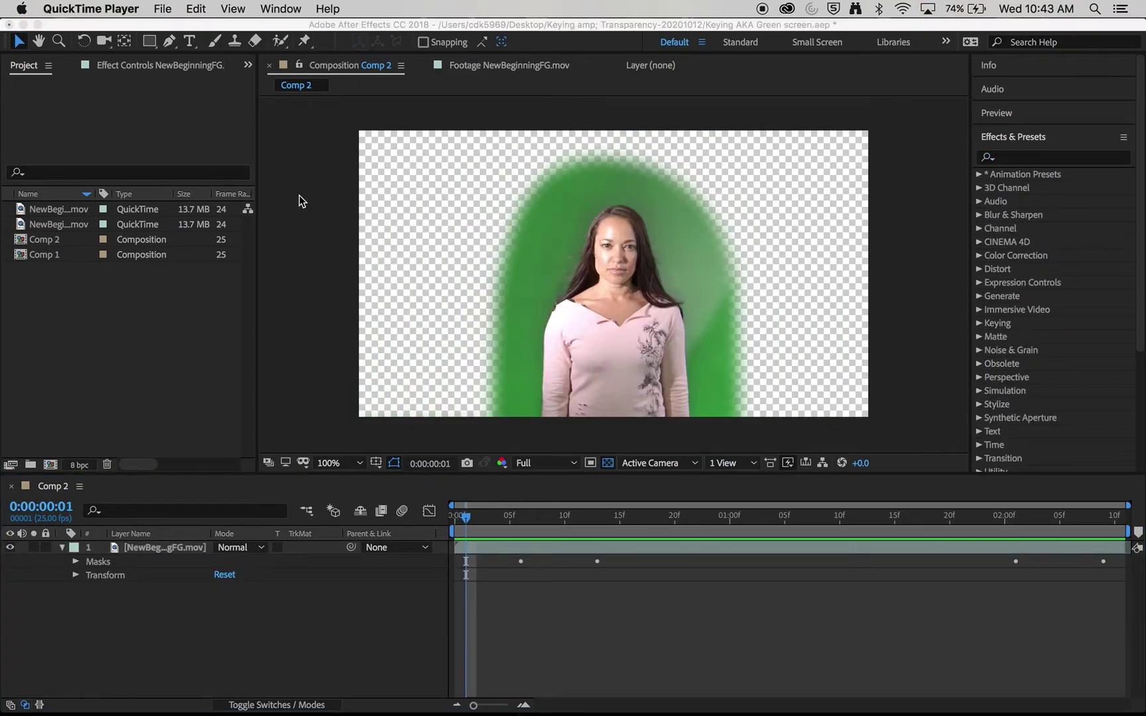
- Apply Keylight (1.2) to the foreground clip and sample the green above the woman's head as the Screen Colour
{"action": "left_click", "coordinate": [1063, 157]}
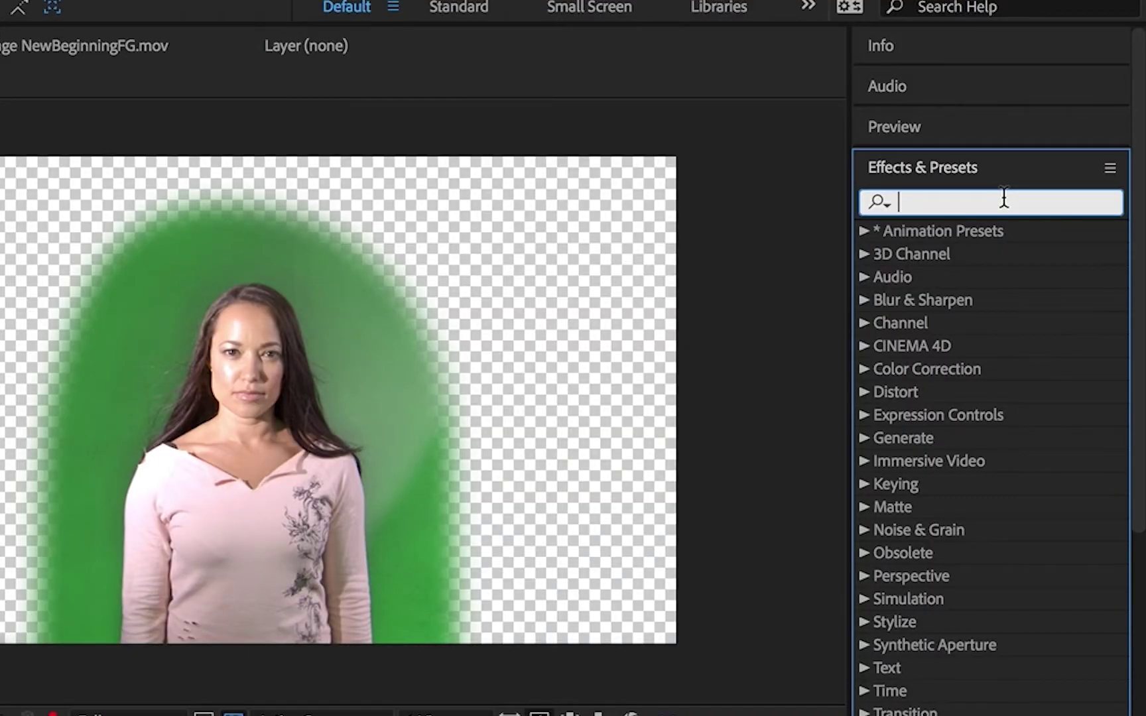
{"action": "type", "text": "keyli"}
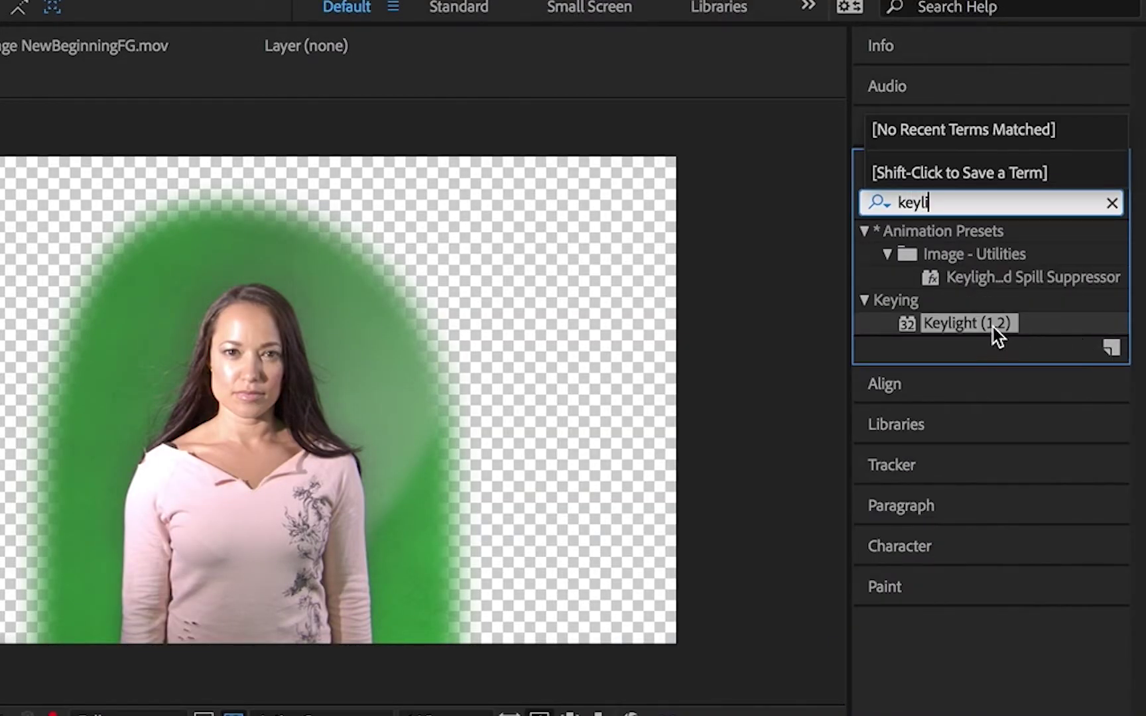
{"action": "left_click_drag", "start_coordinate": [992, 325], "coordinate": [155, 549]}
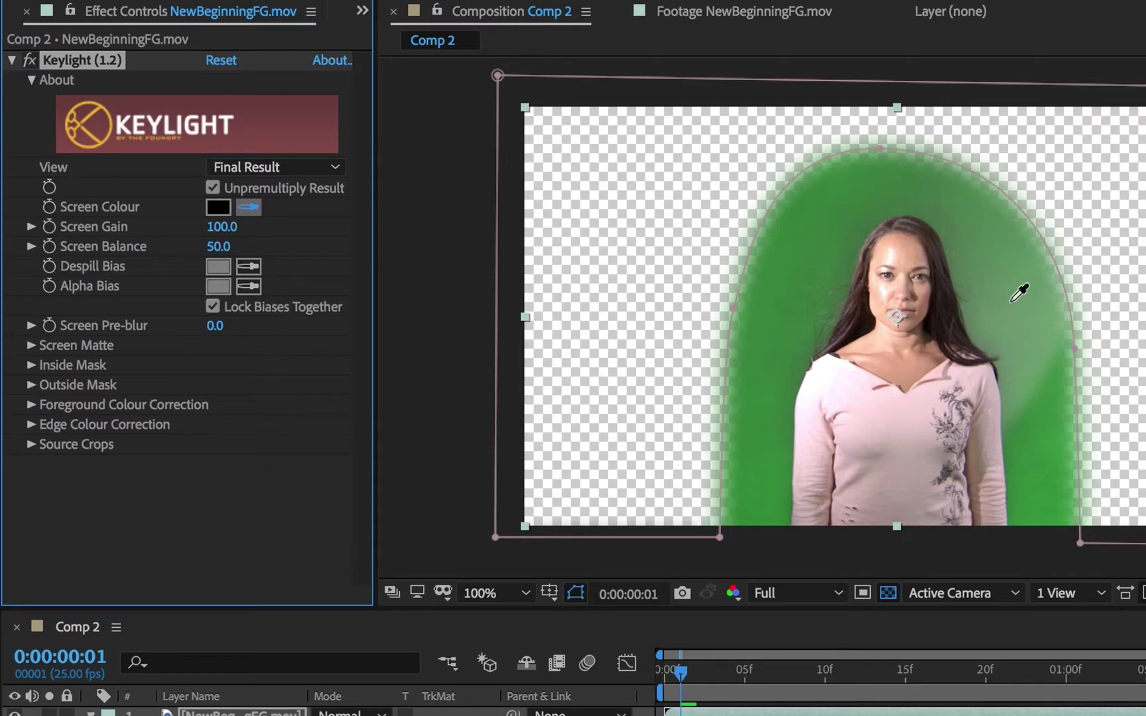
{"action": "left_click", "coordinate": [878, 179]}
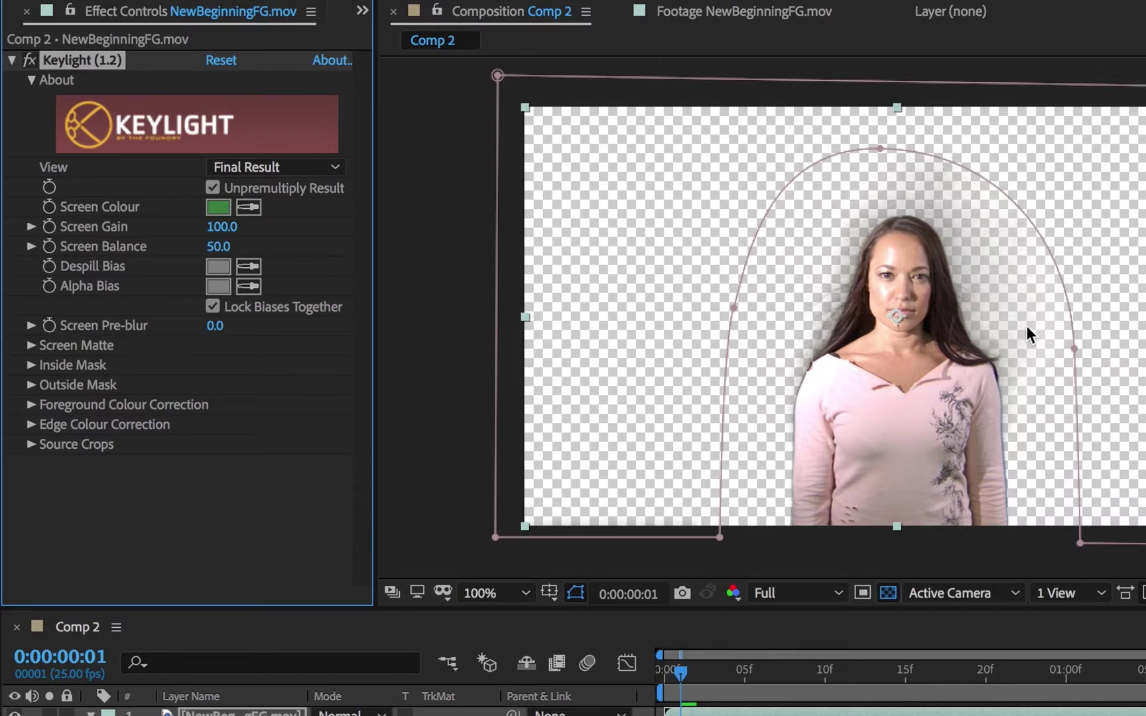
- Inspect the keyed edges, switch Keylight's View to Screen Matte and set Screen Gain to 128
{"action": "left_click", "coordinate": [500, 590]}
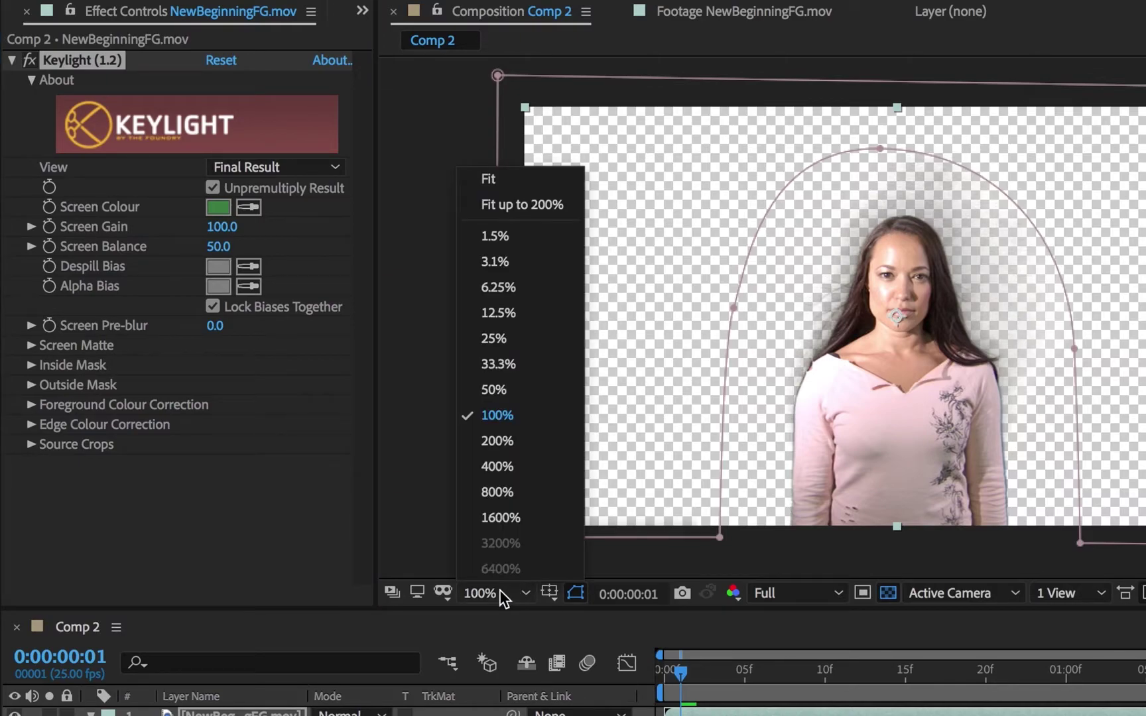
{"action": "left_click", "coordinate": [502, 440]}
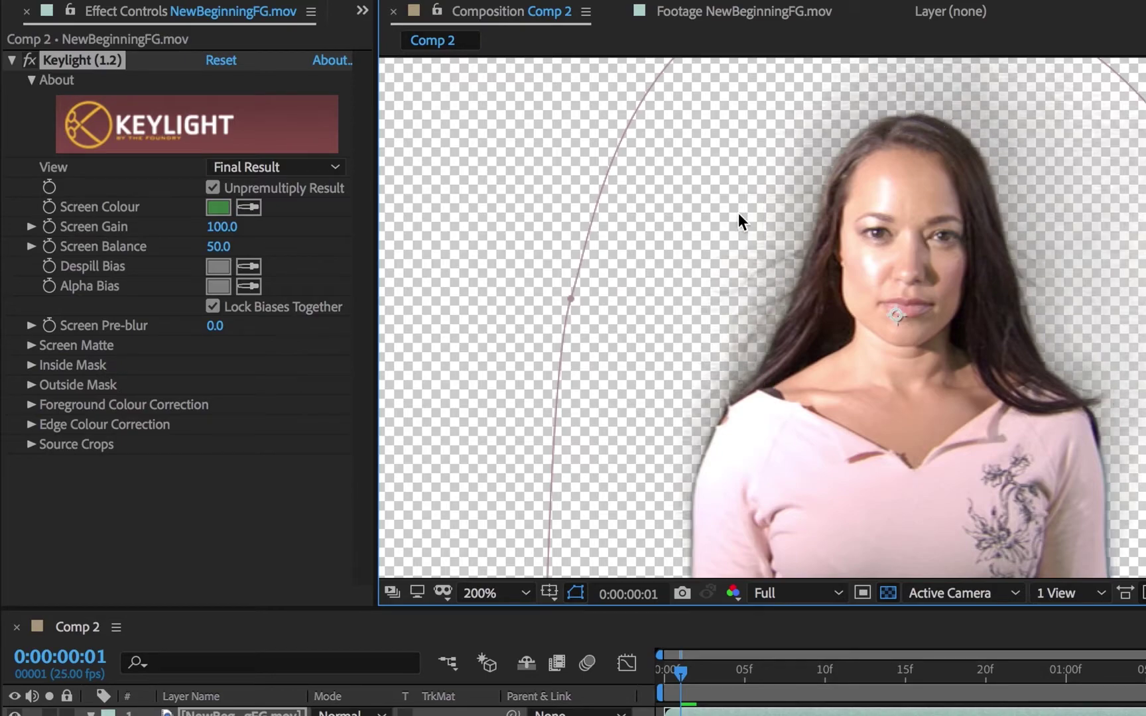
{"action": "left_click", "coordinate": [511, 591]}
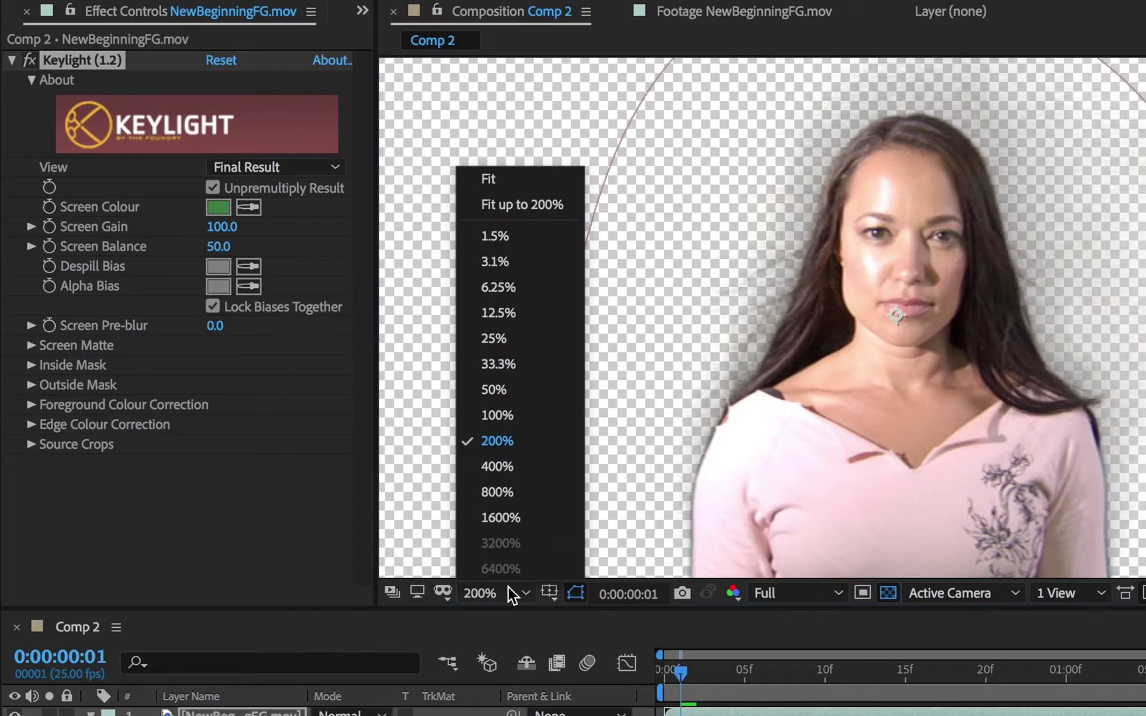
{"action": "left_click", "coordinate": [524, 179]}
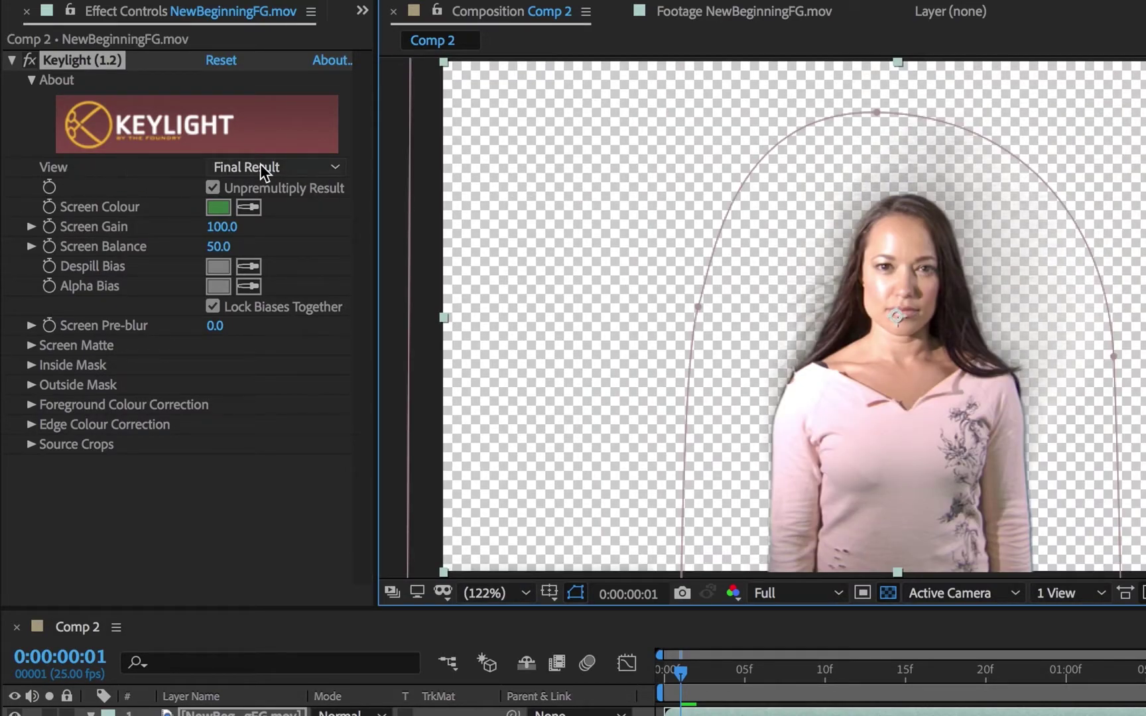
{"action": "left_click", "coordinate": [332, 170]}
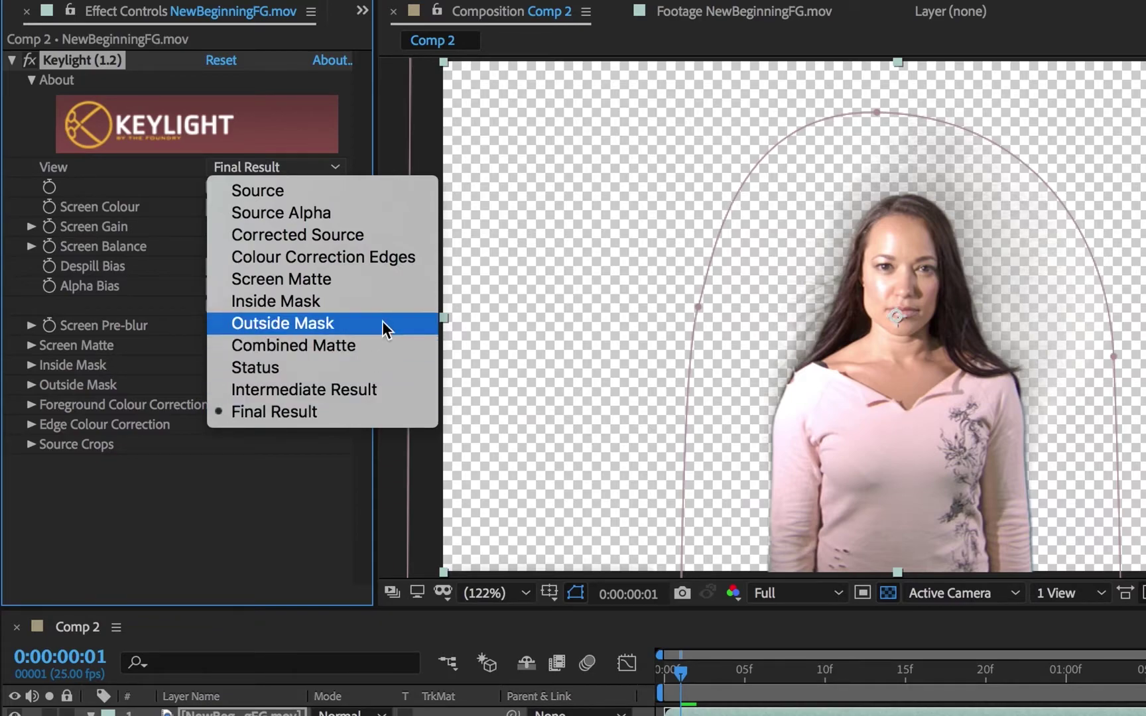
{"action": "left_click", "coordinate": [383, 284]}
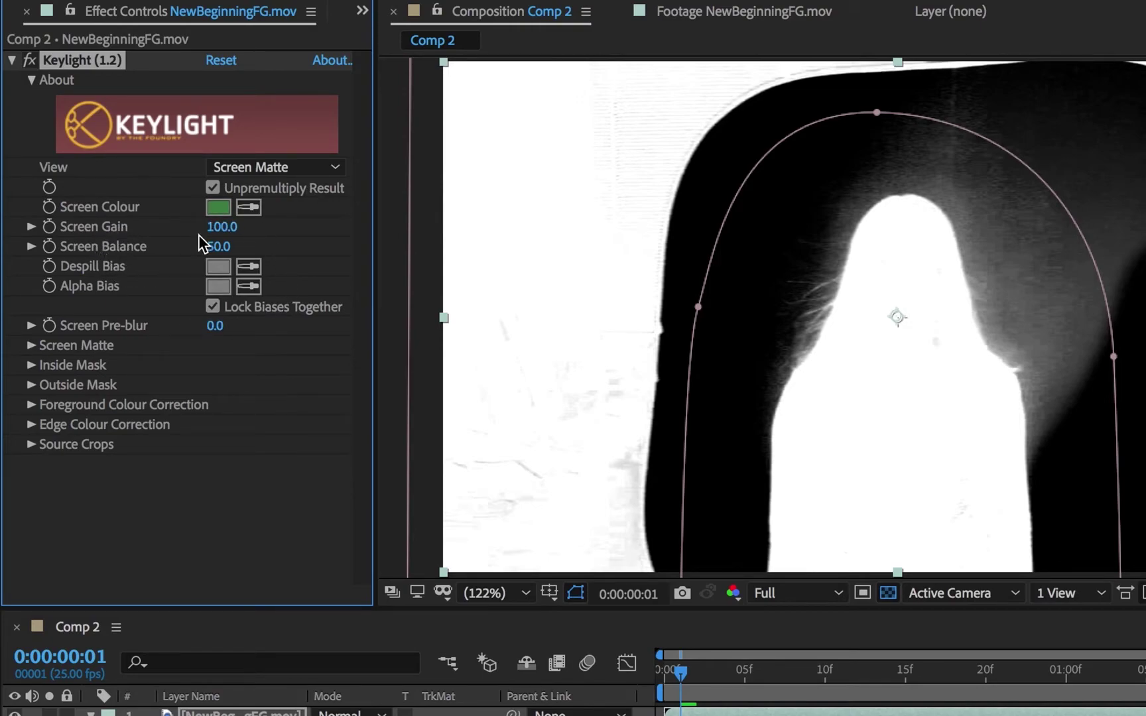
{"action": "left_click_drag", "start_coordinate": [217, 229], "coordinate": [396, 243]}
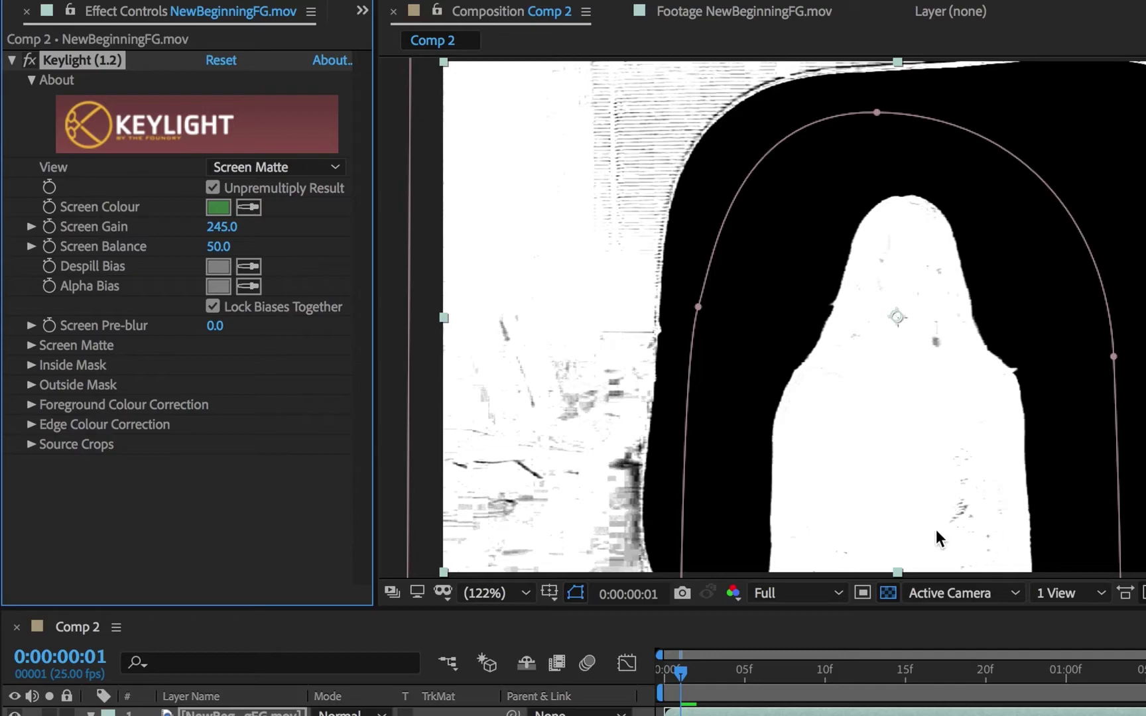
{"action": "left_click_drag", "start_coordinate": [225, 227], "coordinate": [112, 241]}
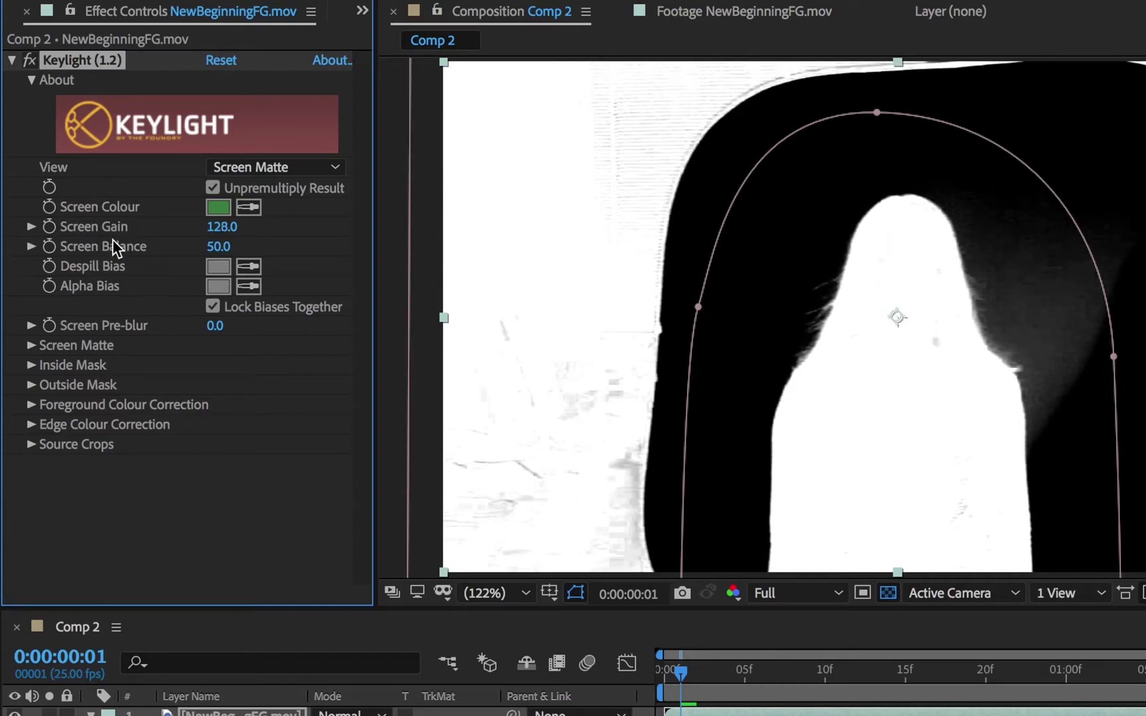
- Set the Screen Matte's Clip Black to 14 and Clip White to 81, and return Keylight's View to Final Result
{"action": "left_click", "coordinate": [32, 345]}
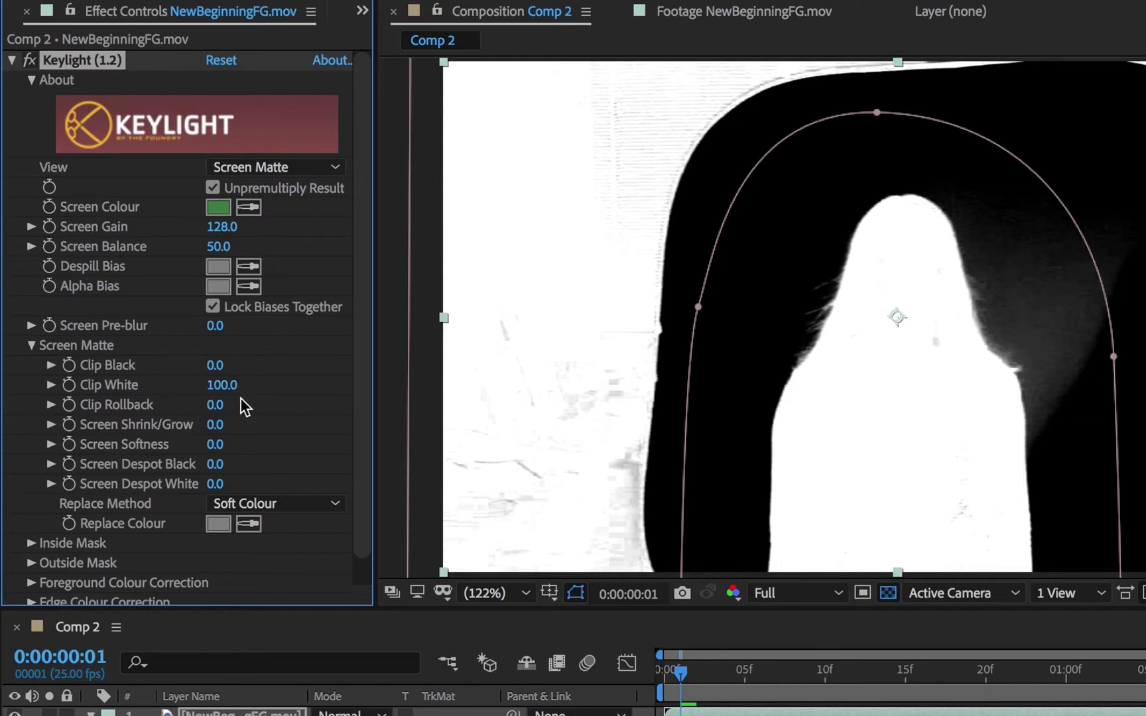
{"action": "mouse_move", "coordinate": [230, 369]}
{"action": "left_mouse_down"}
{"action": "mouse_move", "coordinate": [240, 369]}
{"action": "mouse_move", "coordinate": [221, 370]}
{"action": "mouse_move", "coordinate": [258, 372]}
{"action": "mouse_move", "coordinate": [217, 374]}
{"action": "left_mouse_up"}
{"action": "left_click_drag", "start_coordinate": [221, 365], "coordinate": [236, 364]}
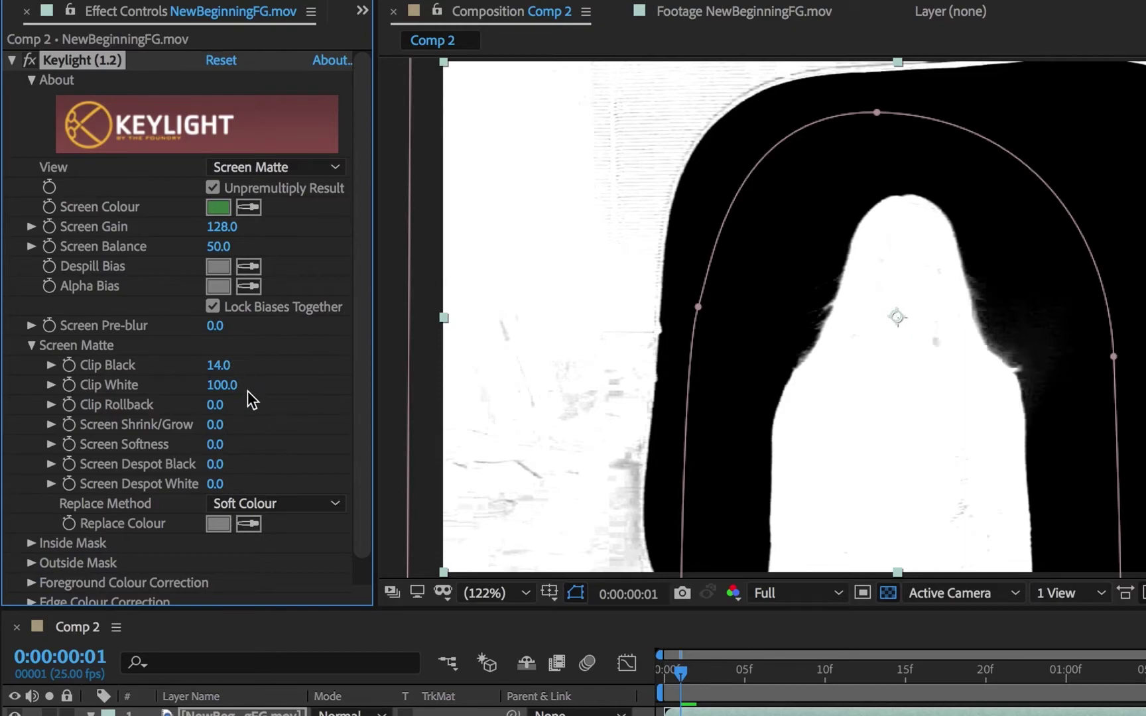
{"action": "left_click_drag", "start_coordinate": [225, 386], "coordinate": [350, 398]}
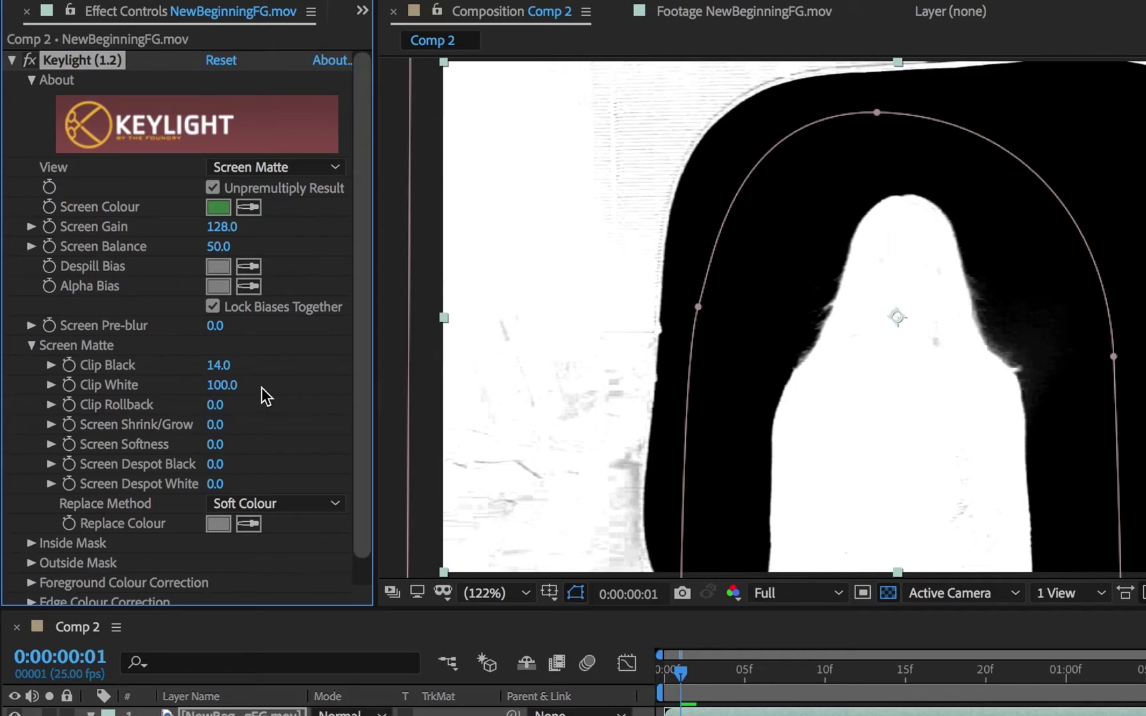
{"action": "left_click_drag", "start_coordinate": [223, 385], "coordinate": [205, 386]}
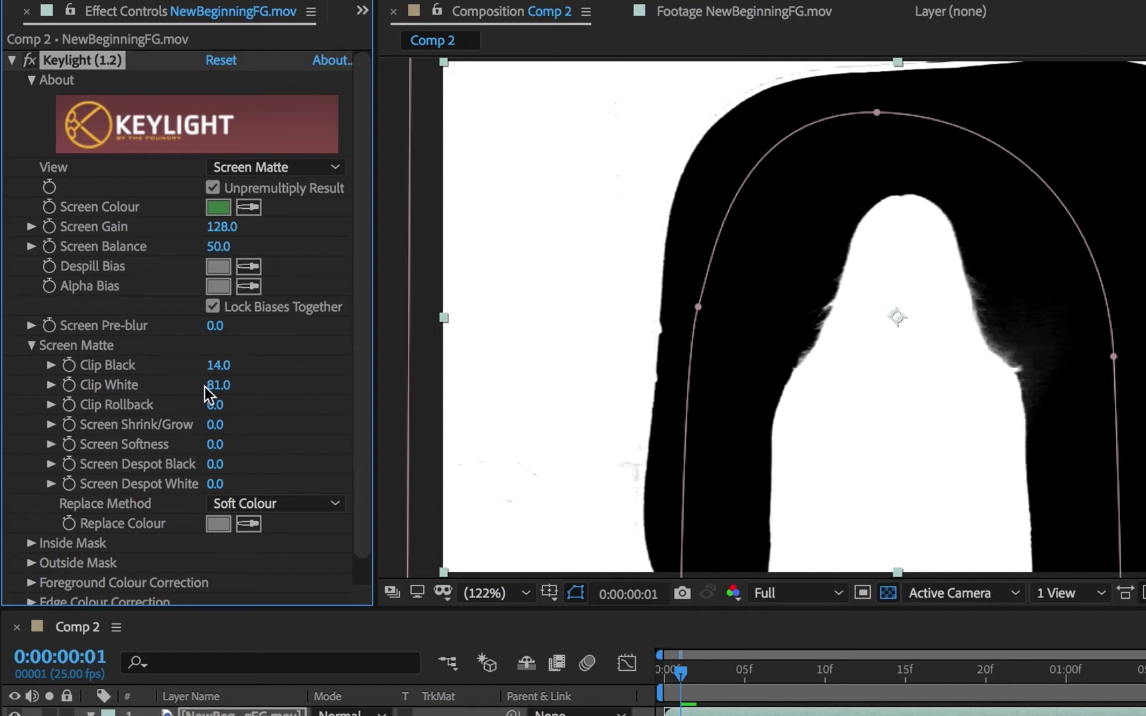
{"action": "left_click", "coordinate": [287, 164]}
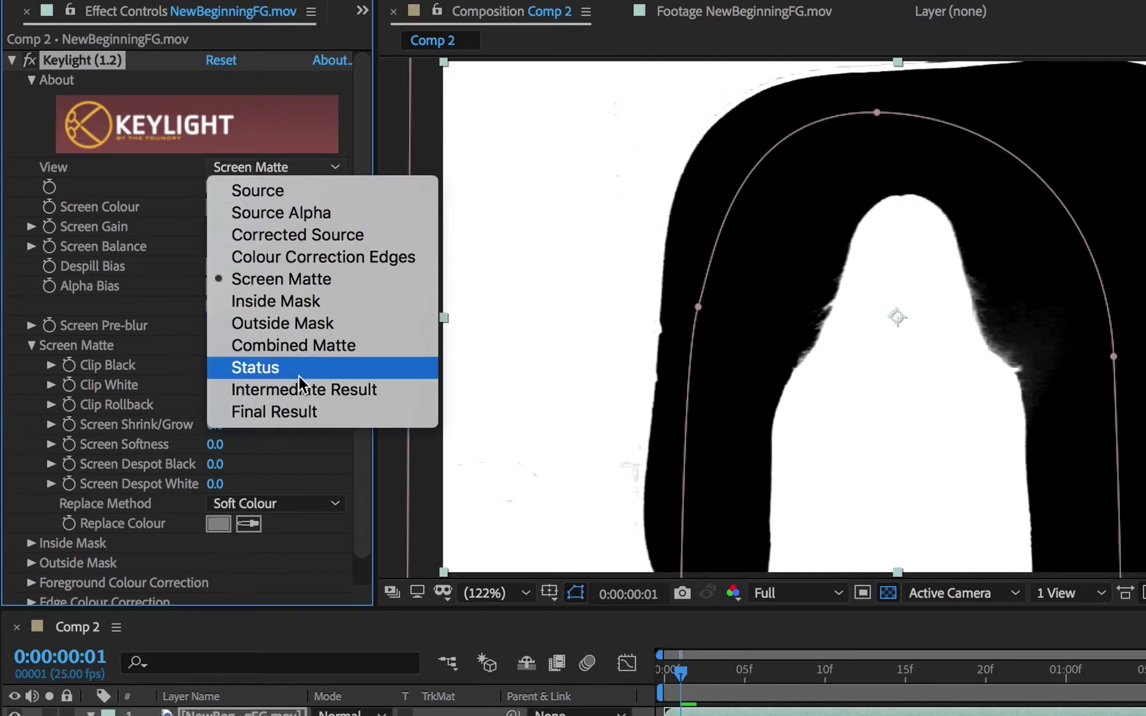
{"action": "left_click", "coordinate": [297, 411]}
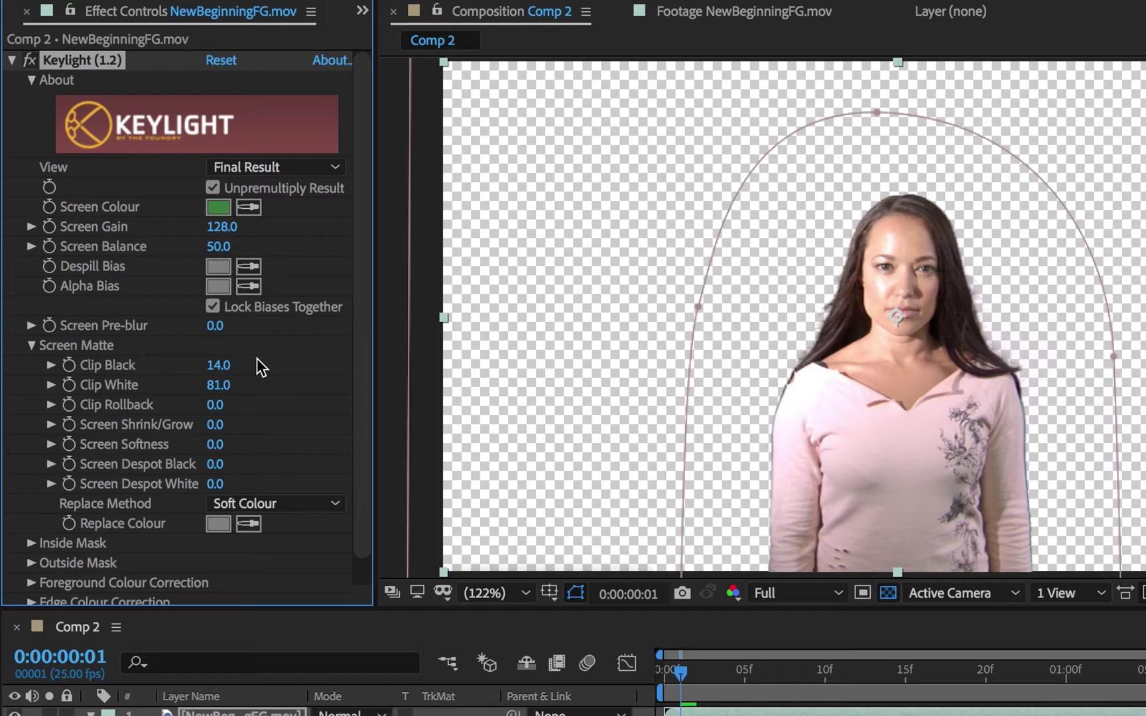
- Set Keylight's Screen Pre-blur to 0.4, checking the matte edges in the Screen Matte view
{"action": "mouse_move", "coordinate": [211, 325]}
{"action": "left_mouse_down"}
{"action": "mouse_move", "coordinate": [302, 338]}
{"action": "mouse_move", "coordinate": [221, 337]}
{"action": "left_mouse_up"}
{"action": "left_click_drag", "start_coordinate": [218, 326], "coordinate": [247, 327]}
{"action": "left_click", "coordinate": [275, 167]}
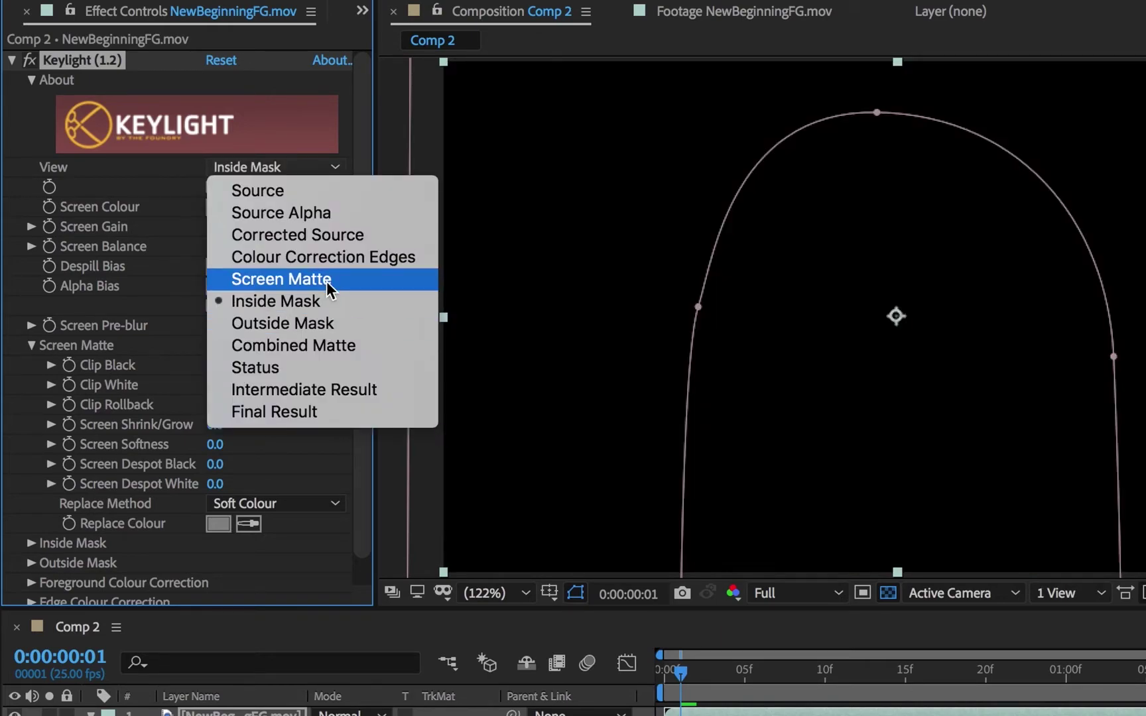
{"action": "left_click", "coordinate": [325, 283]}
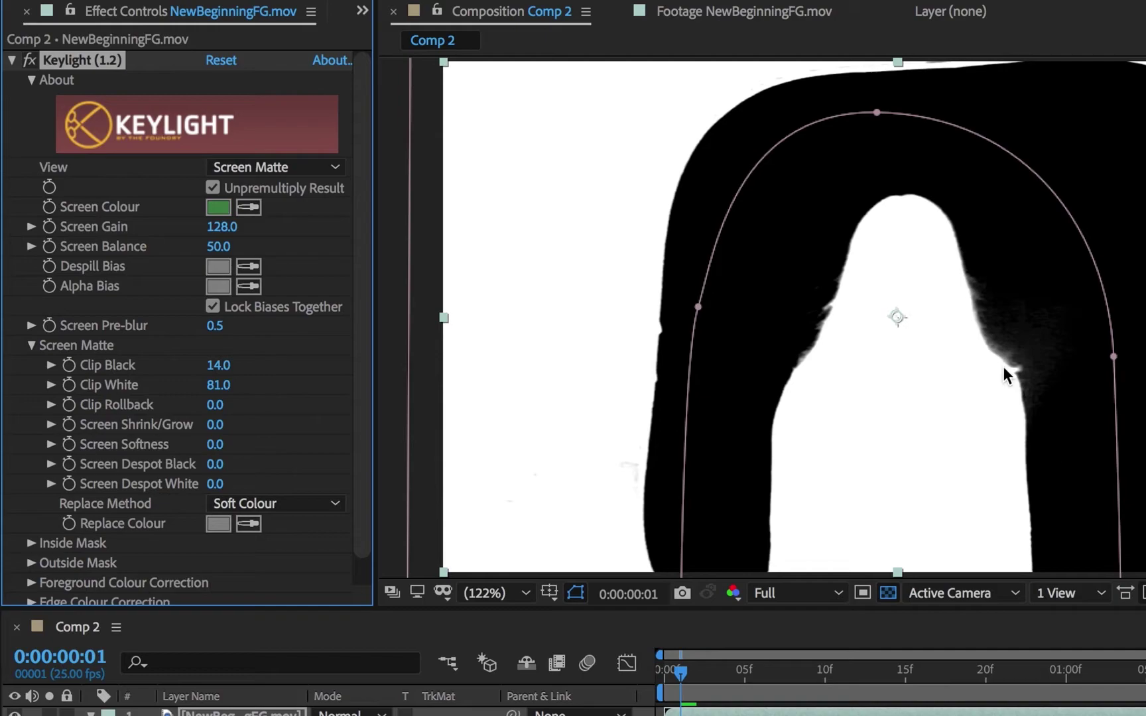
{"action": "left_click_drag", "start_coordinate": [213, 326], "coordinate": [78, 354]}
{"action": "left_click_drag", "start_coordinate": [218, 325], "coordinate": [229, 327]}
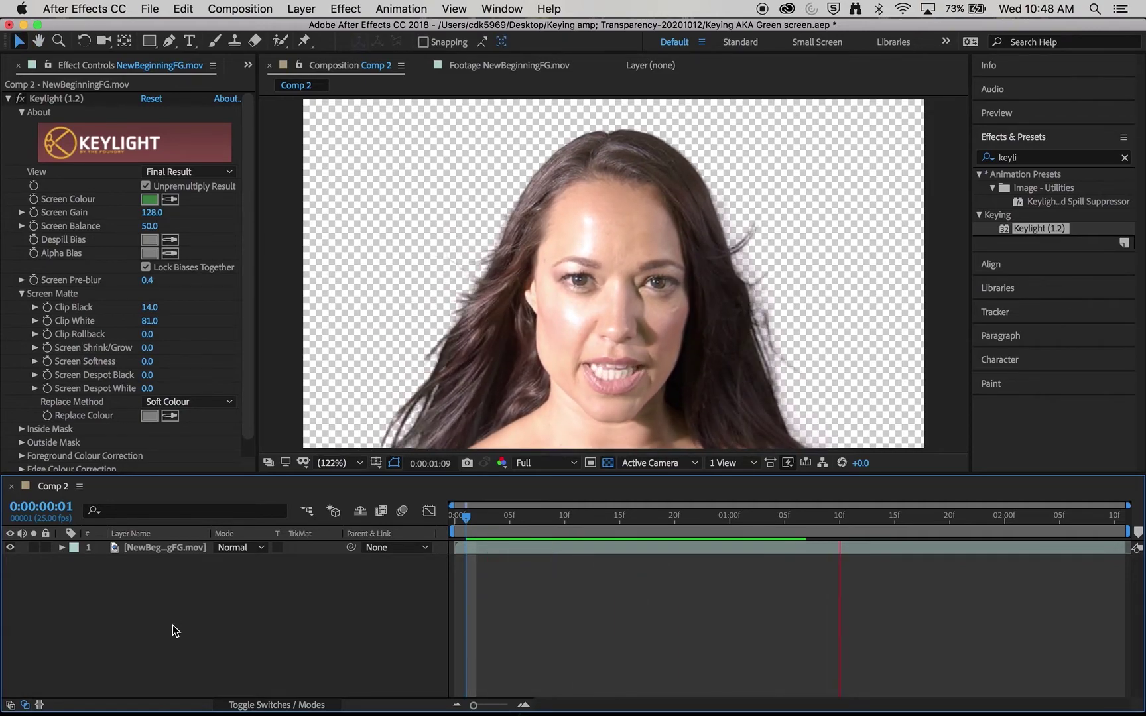
- Preview the keyed clip and place NewBeginningBG.mov beneath the foreground layer in Comp 2
{"action": "key", "text": "space"}
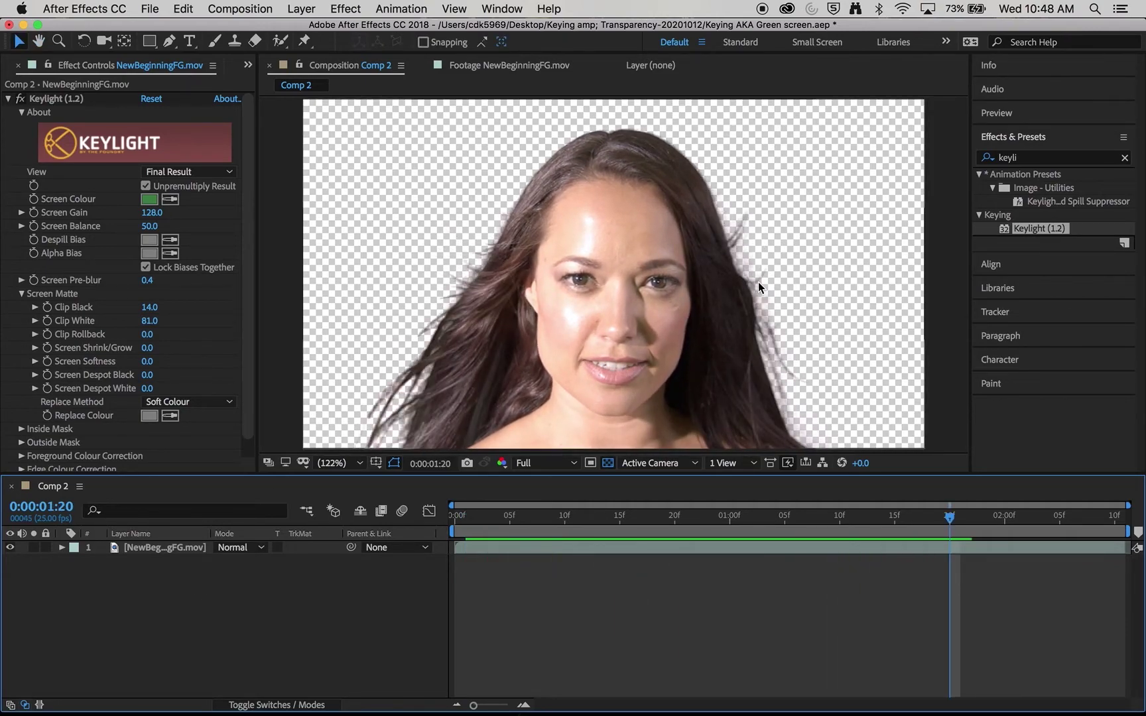
{"action": "key", "text": "space"}
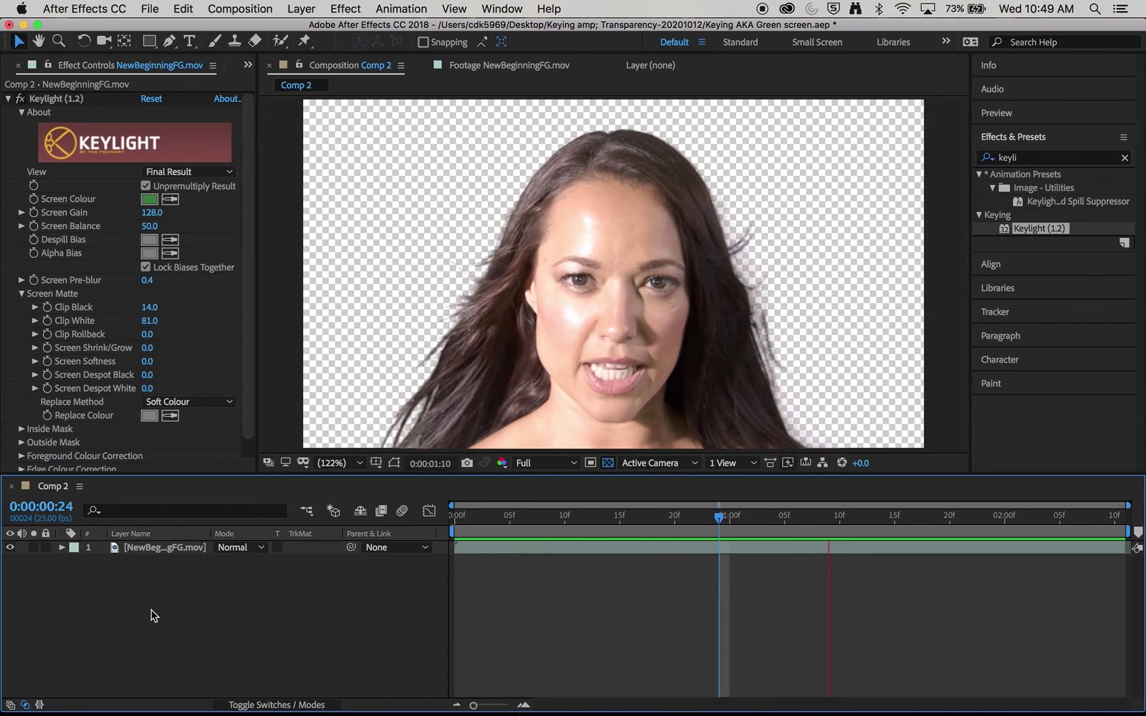
{"action": "key", "text": "super+0"}
{"action": "left_click_drag", "start_coordinate": [72, 220], "coordinate": [144, 612]}
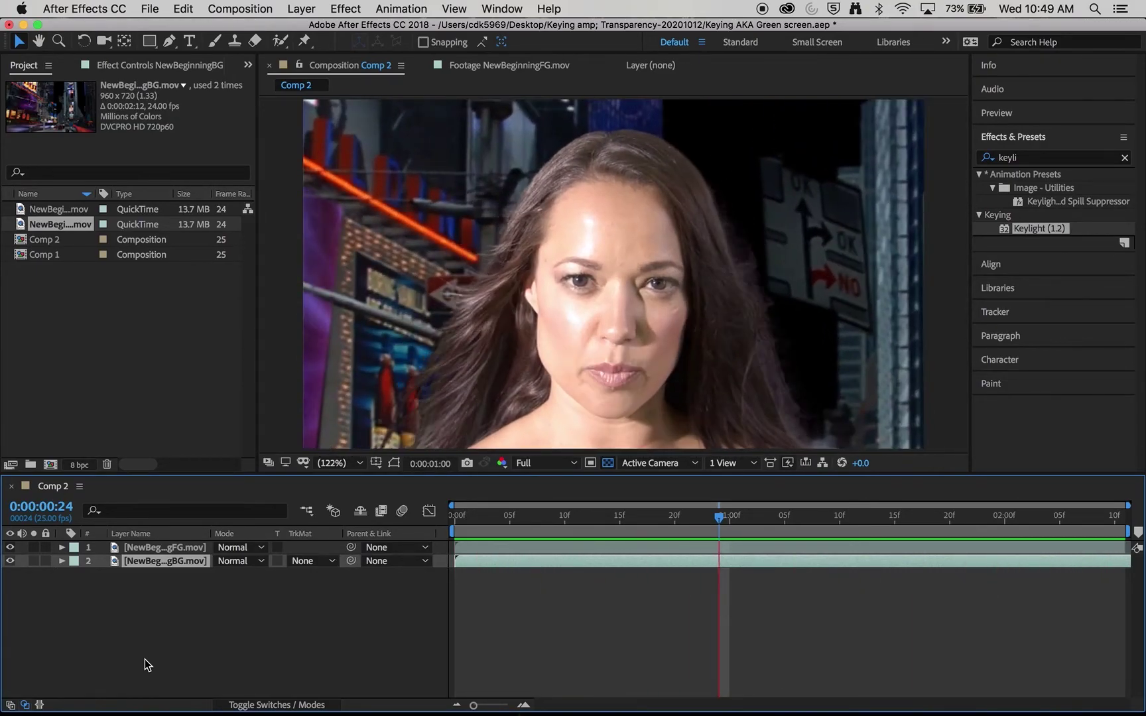
- At 0:00:01:00, apply Lumetri Color to the foreground clip with Temperature -42 and Tint 7.8
{"action": "left_click", "coordinate": [729, 526]}
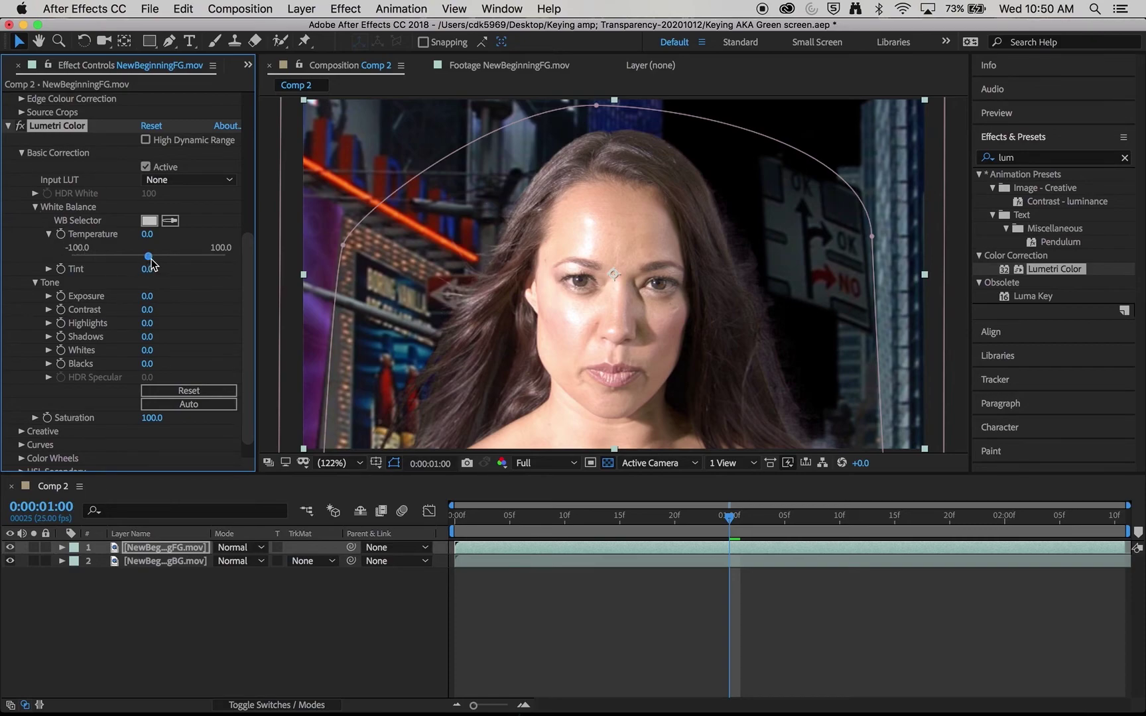
{"action": "left_click_drag", "start_coordinate": [149, 260], "coordinate": [153, 292]}
{"action": "left_click", "coordinate": [49, 268]}
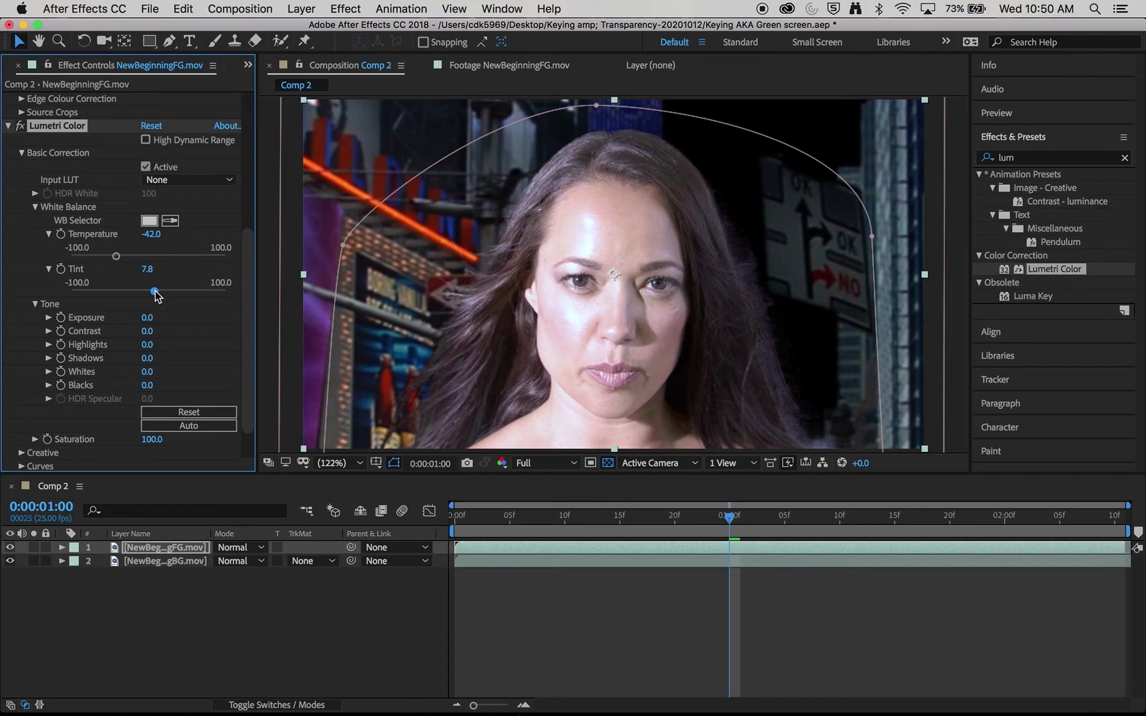
{"action": "left_click", "coordinate": [22, 126]}
{"action": "left_click", "coordinate": [348, 462]}
{"action": "left_click", "coordinate": [335, 174]}
- Set the foreground clip's Lumetri Highlights to -63, Shadows to -25 and Saturation to 97, and compare with the effect off
{"action": "left_click_drag", "start_coordinate": [144, 351], "coordinate": [100, 345]}
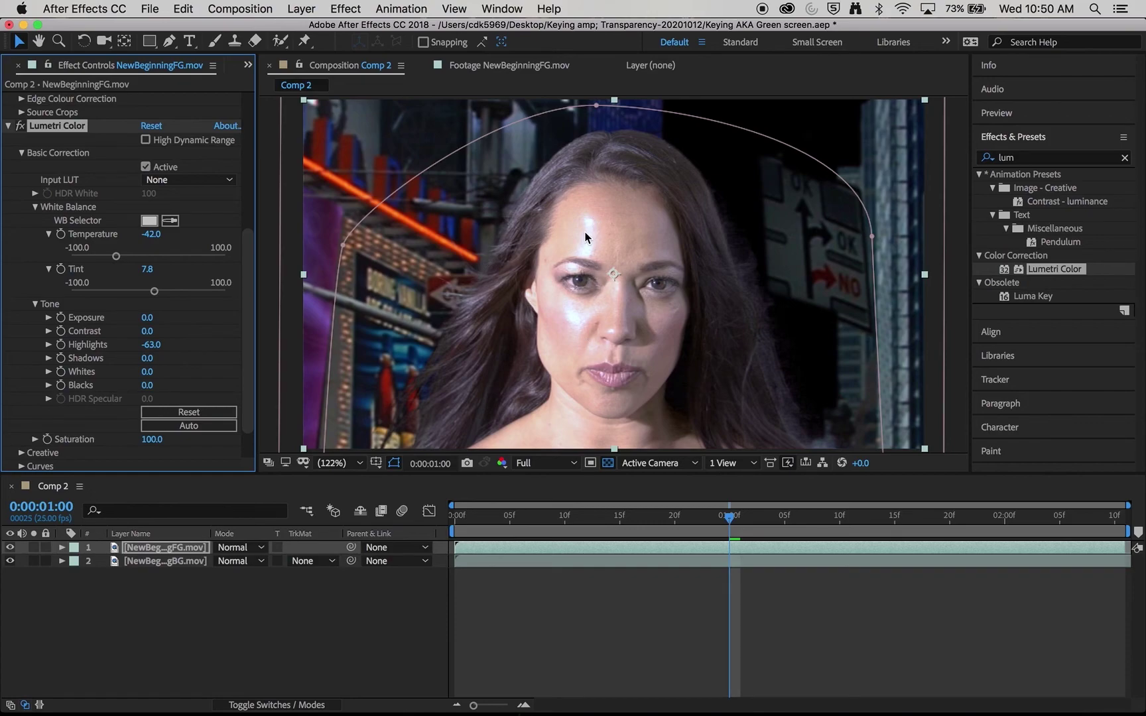
{"action": "left_click", "coordinate": [146, 358]}
{"action": "mouse_move", "coordinate": [146, 360]}
{"action": "left_mouse_down"}
{"action": "mouse_move", "coordinate": [120, 365]}
{"action": "mouse_move", "coordinate": [129, 357]}
{"action": "left_mouse_up"}
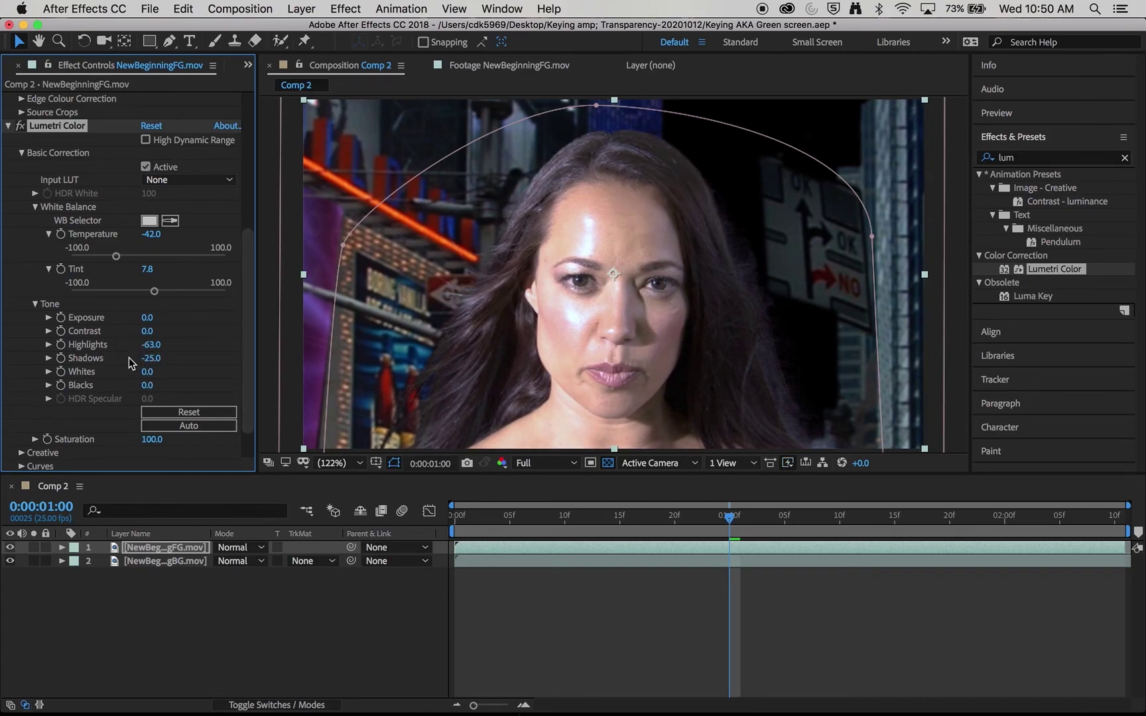
{"action": "left_click", "coordinate": [20, 126]}
{"action": "left_click", "coordinate": [20, 126]}
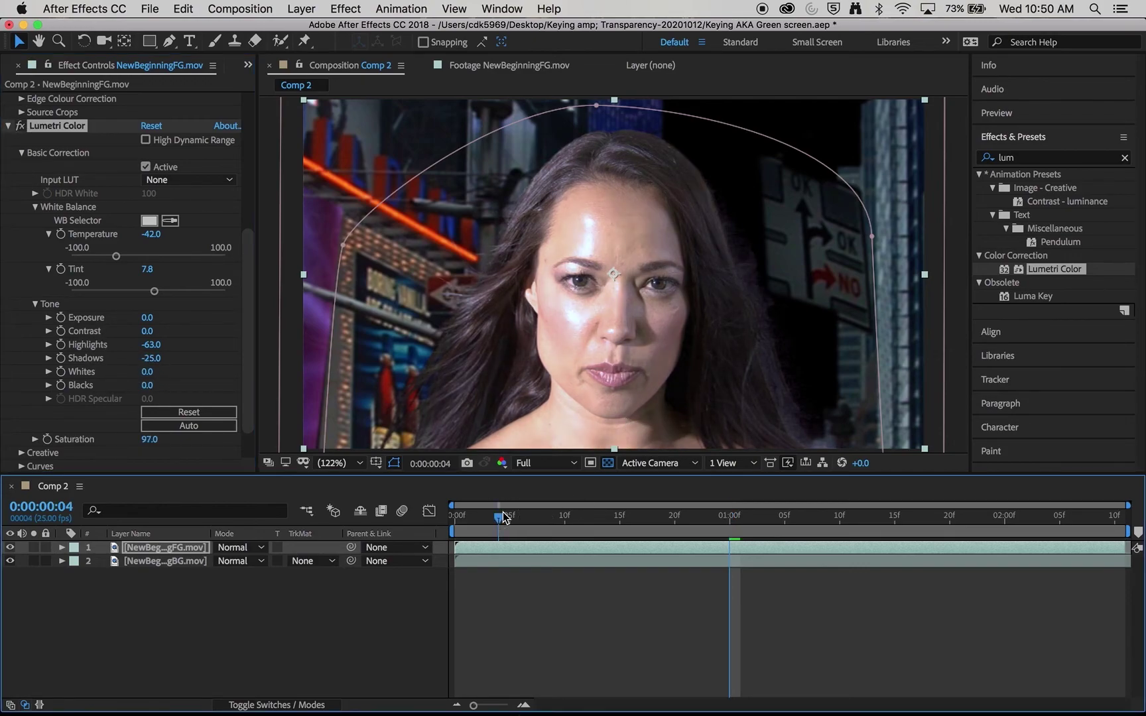
- At 0:00:00:04, compare the composite with and without Lumetri Color, and play it back
{"action": "left_click", "coordinate": [504, 516]}
{"action": "left_click", "coordinate": [376, 626]}
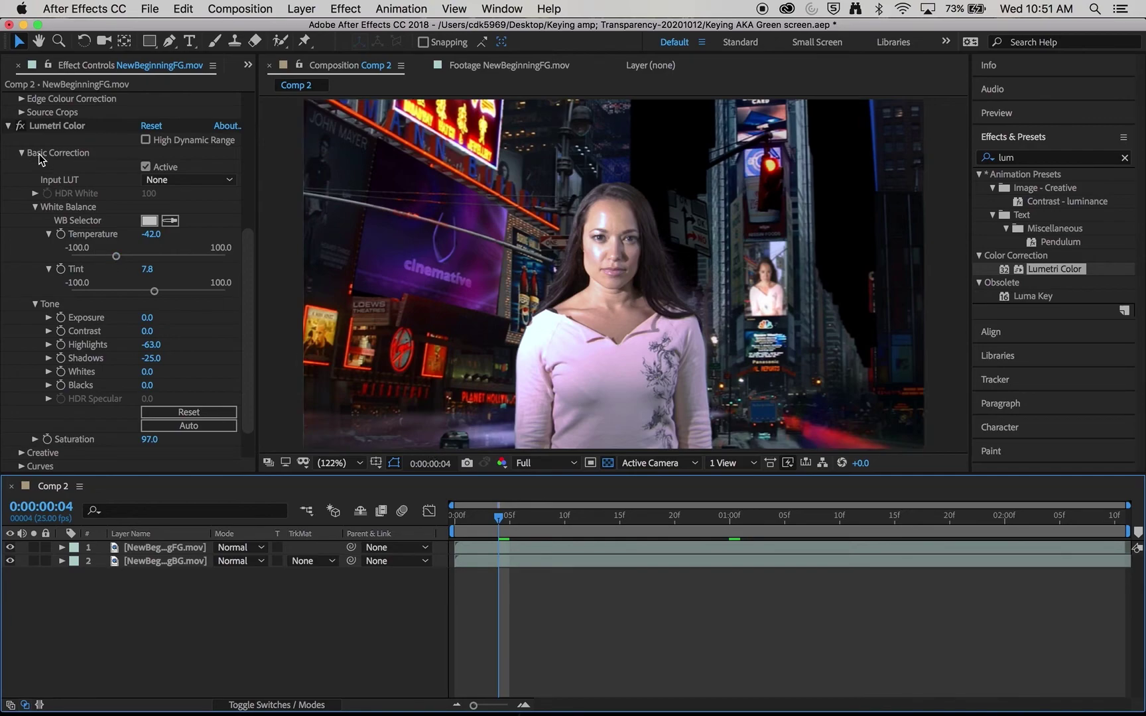
{"action": "left_click", "coordinate": [20, 126]}
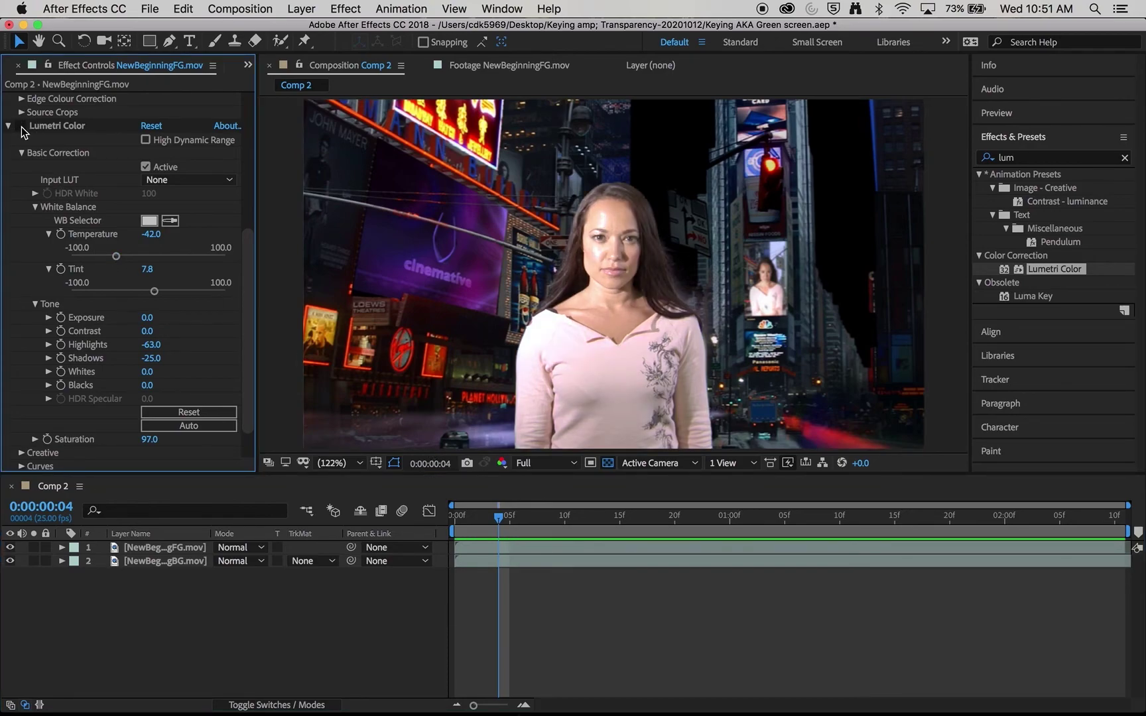
{"action": "left_click", "coordinate": [21, 126]}
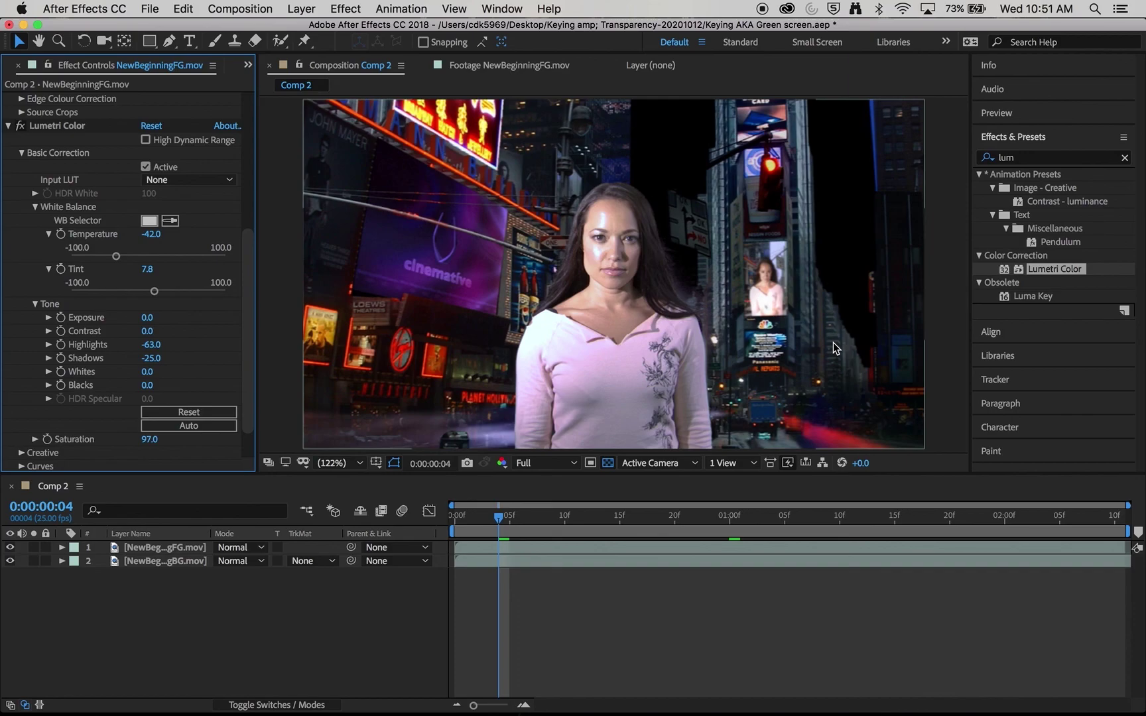
{"action": "key", "text": "space"}
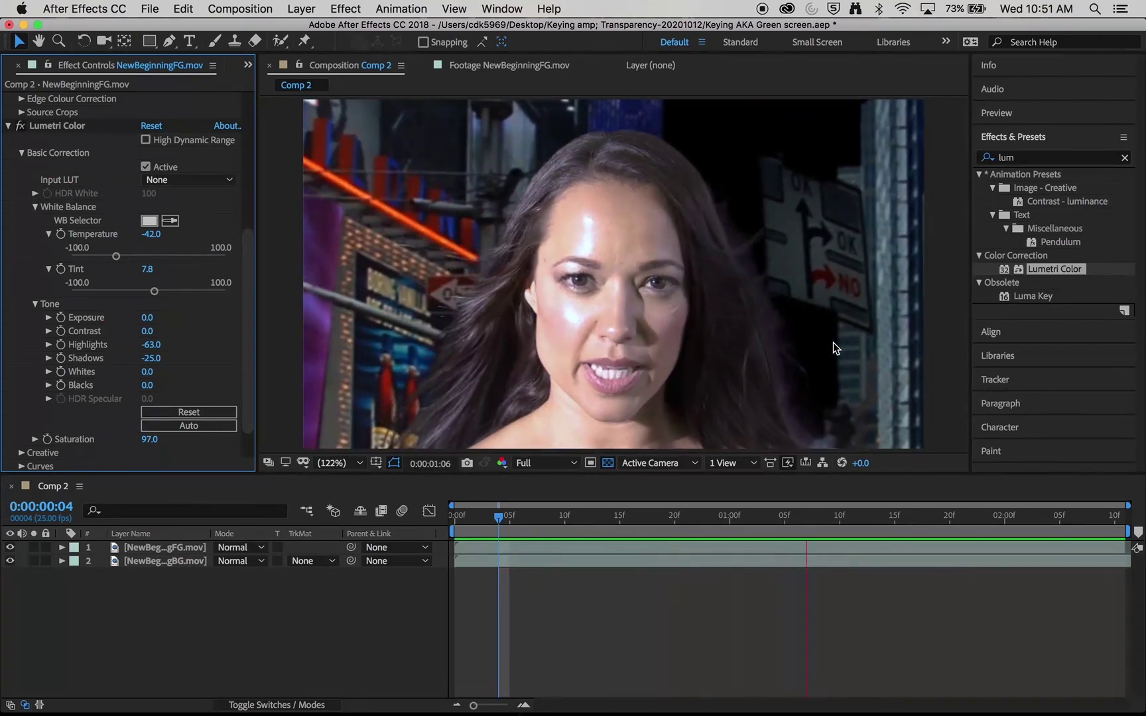